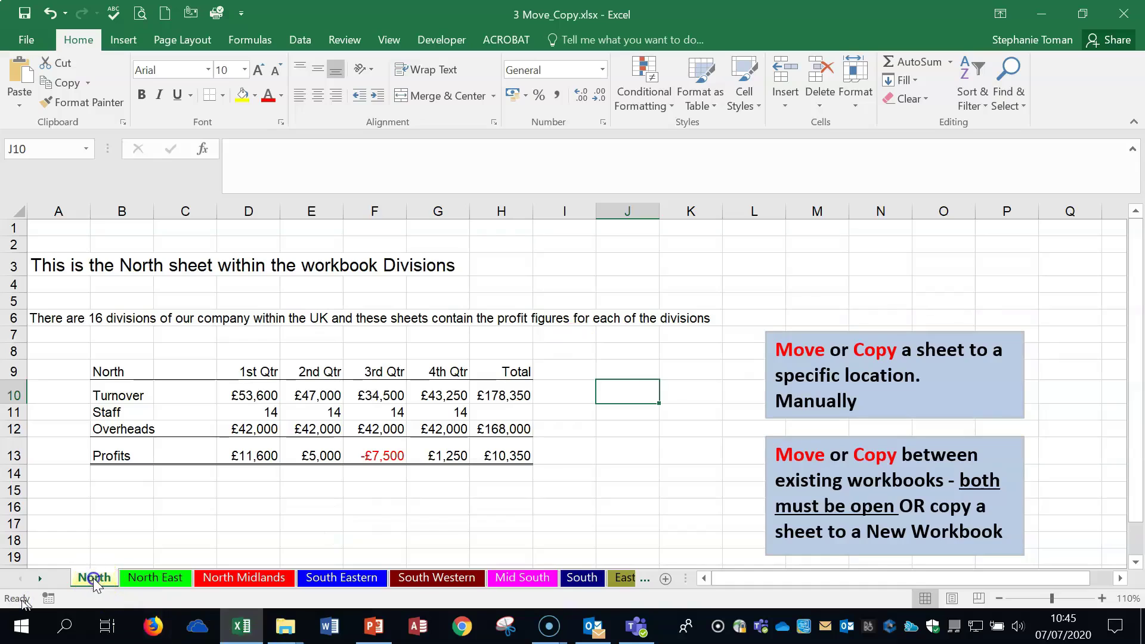
Drag North between North Midlands and South Eastern and back, then open Move or Copy with (move to end)
{"action": "left_click_drag", "start_coordinate": [95, 578], "coordinate": [299, 582]}
{"action": "left_click_drag", "start_coordinate": [300, 582], "coordinate": [95, 580]}
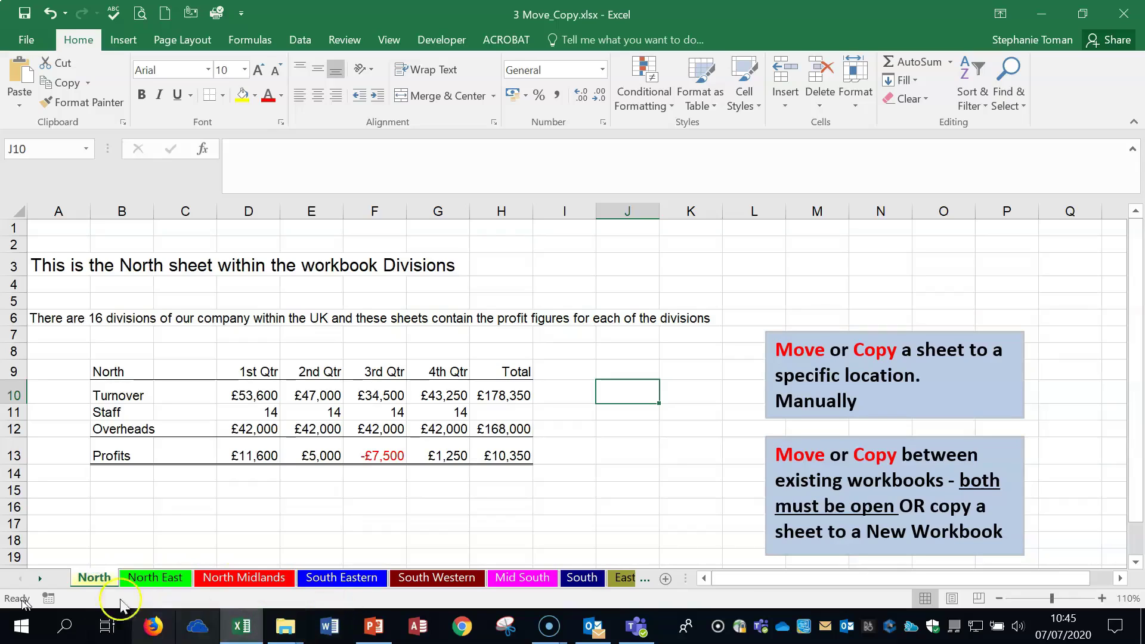
{"action": "right_click", "coordinate": [95, 578]}
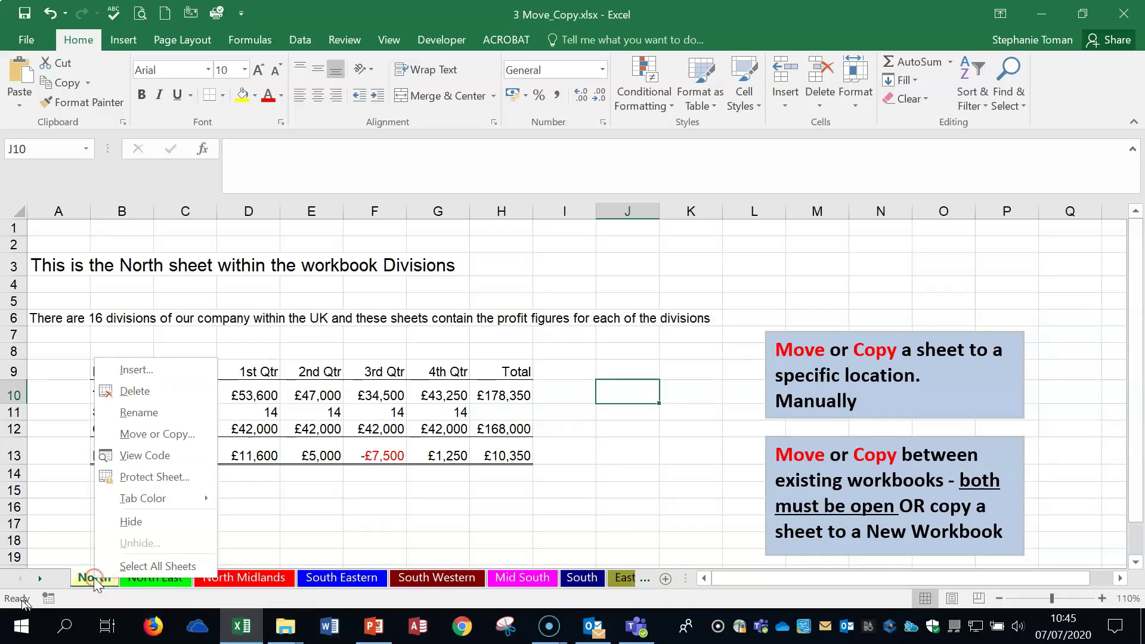
{"action": "left_click", "coordinate": [166, 440]}
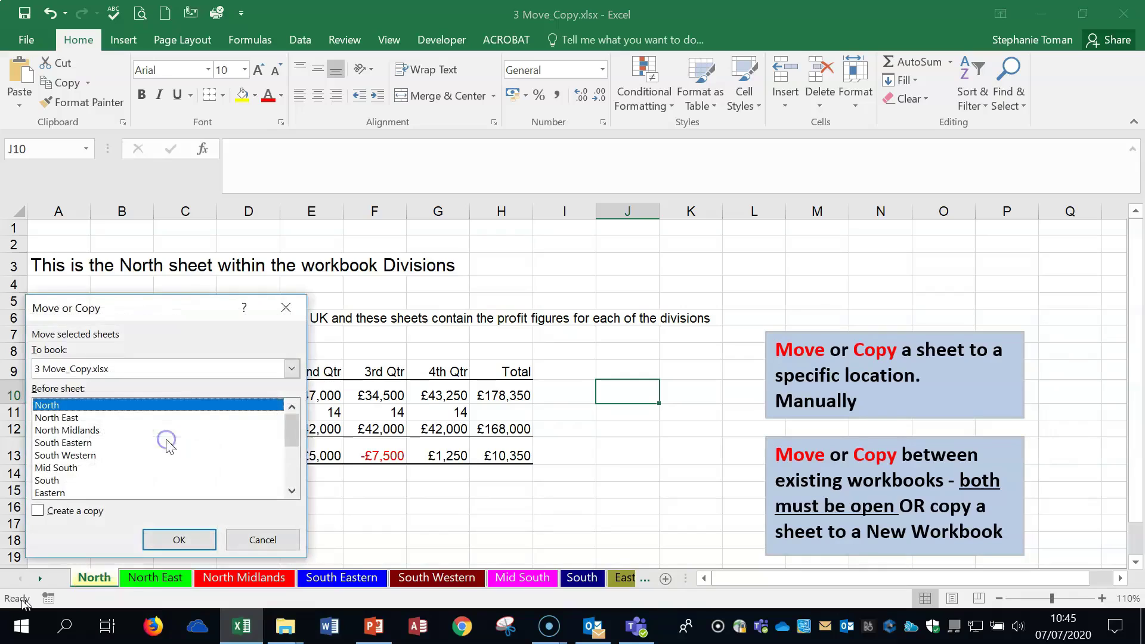
{"action": "left_click_drag", "start_coordinate": [197, 302], "coordinate": [591, 253]}
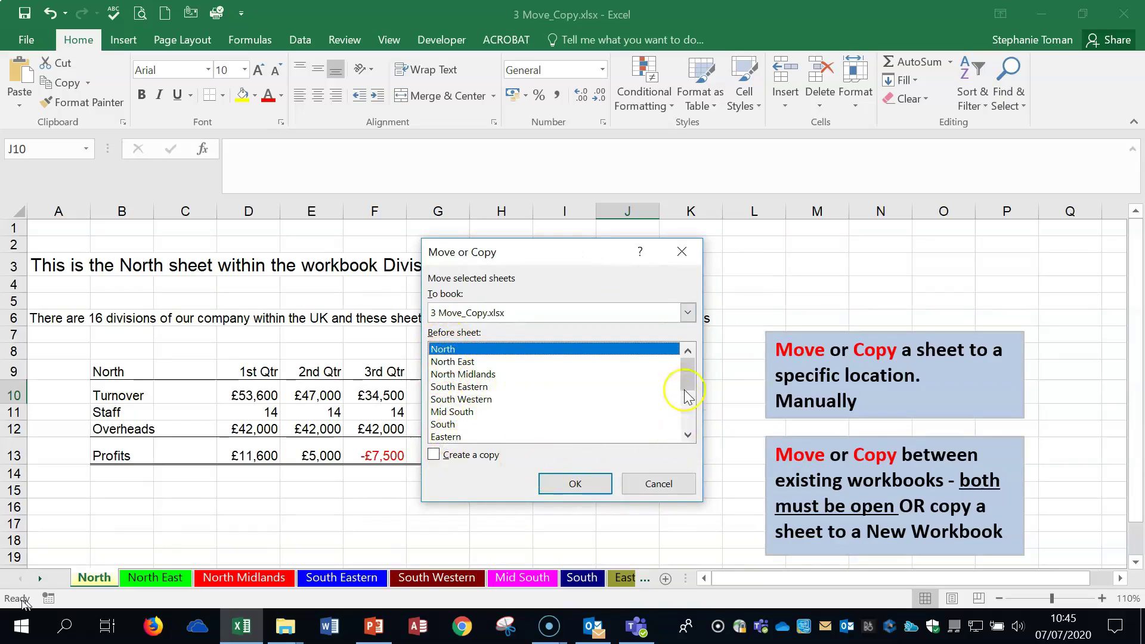
{"action": "left_click_drag", "start_coordinate": [686, 389], "coordinate": [685, 429]}
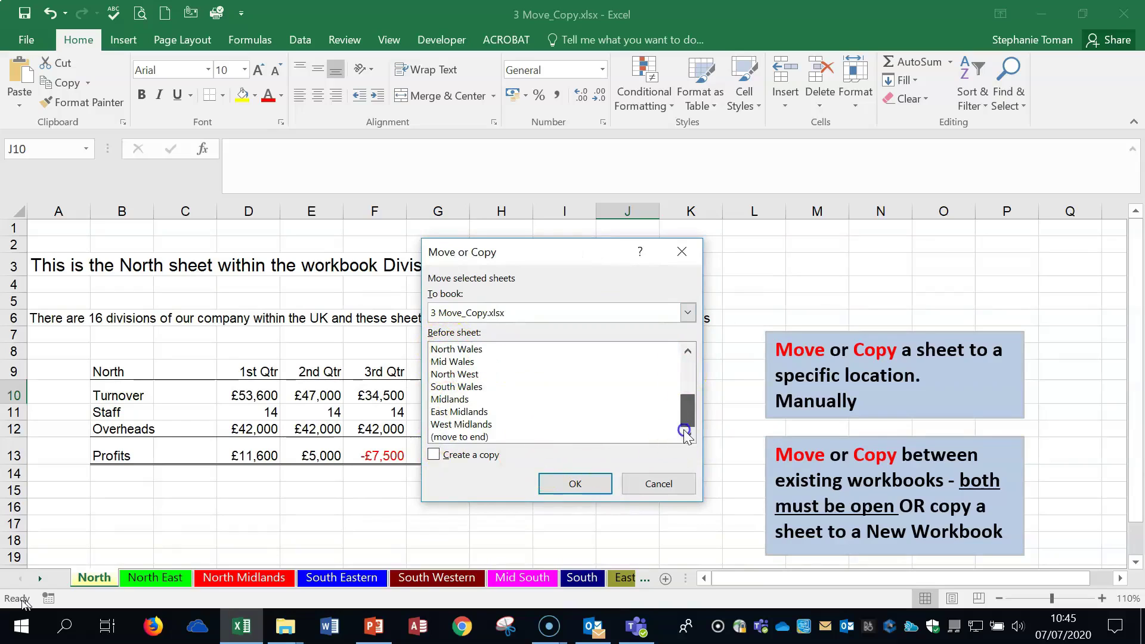
{"action": "left_click", "coordinate": [453, 437]}
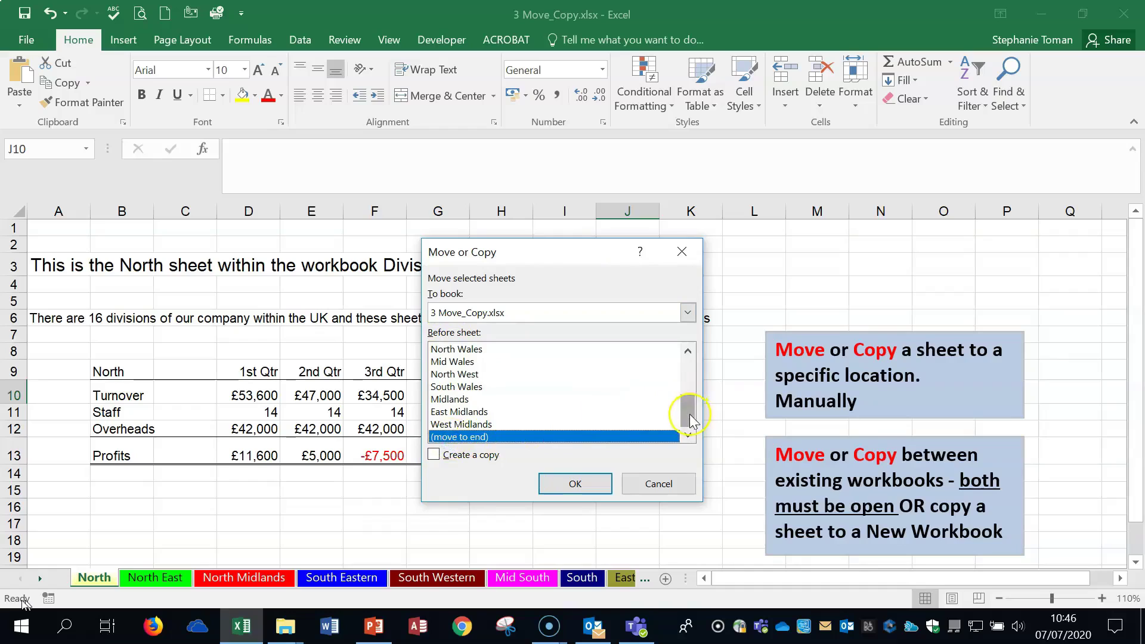
Tick Create a copy and set the To book destination to (new book)
{"action": "left_click_drag", "start_coordinate": [686, 410], "coordinate": [697, 345]}
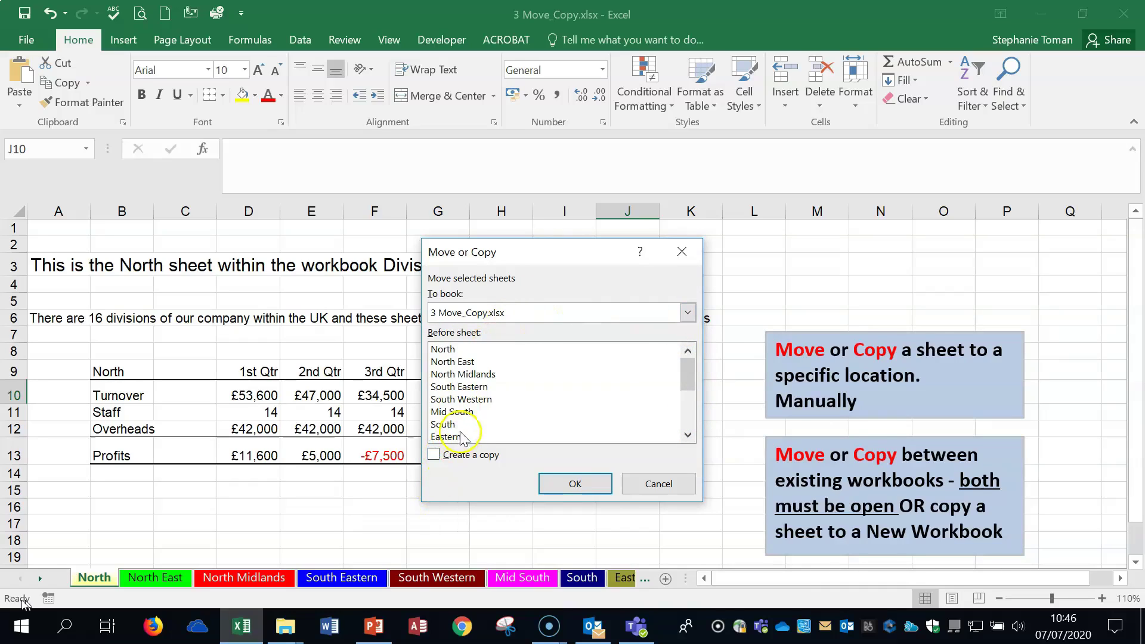
{"action": "left_click", "coordinate": [435, 457]}
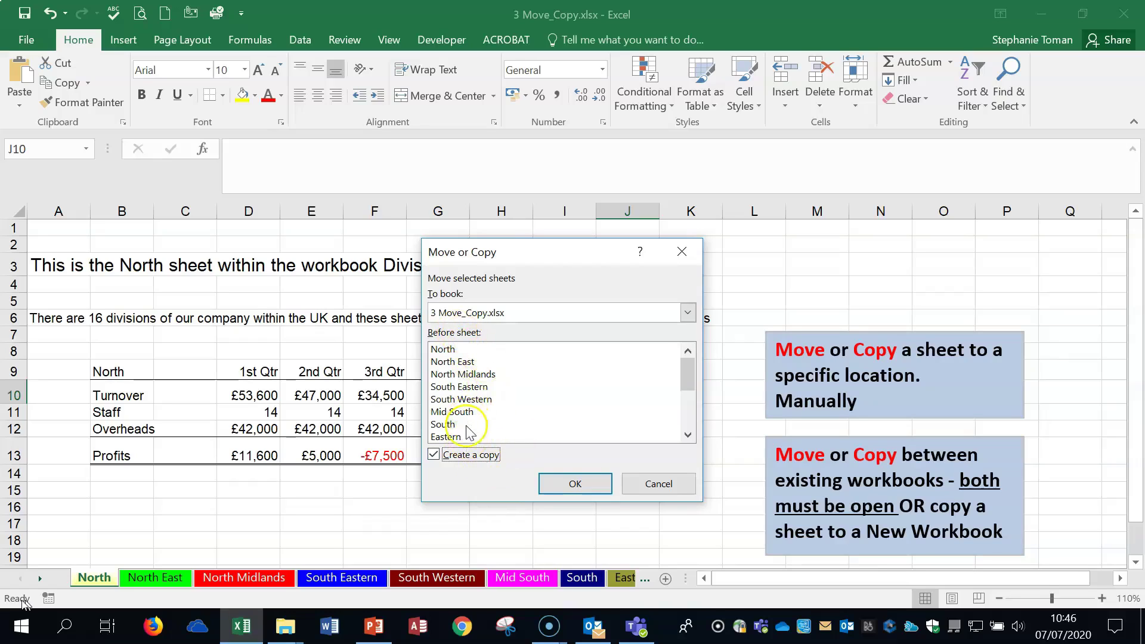
{"action": "left_click", "coordinate": [687, 312]}
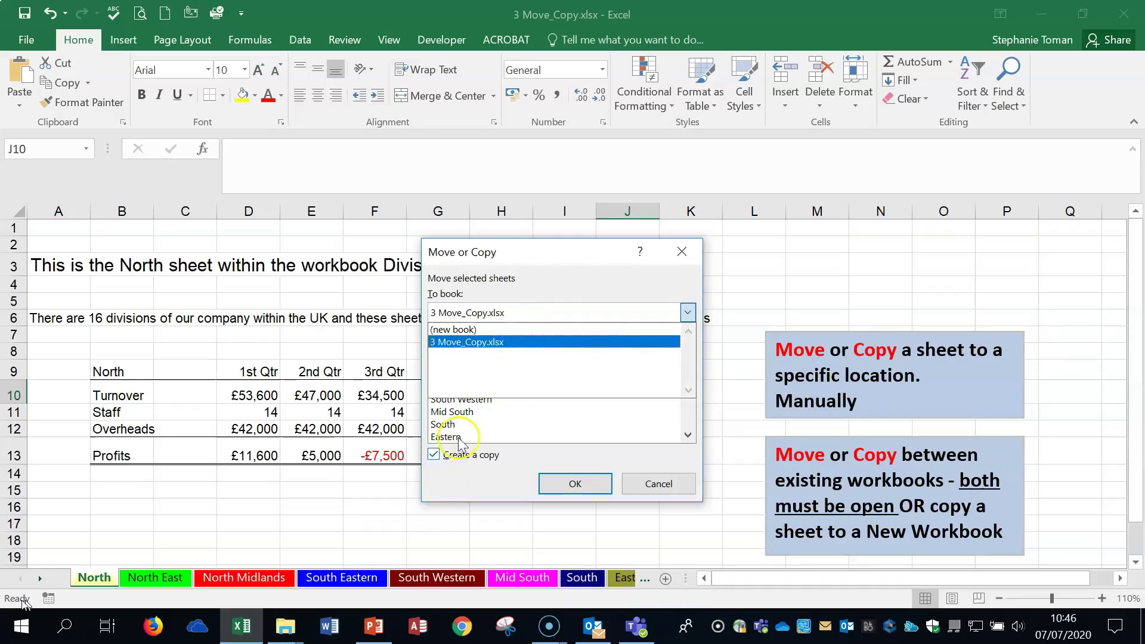
{"action": "left_click", "coordinate": [488, 343]}
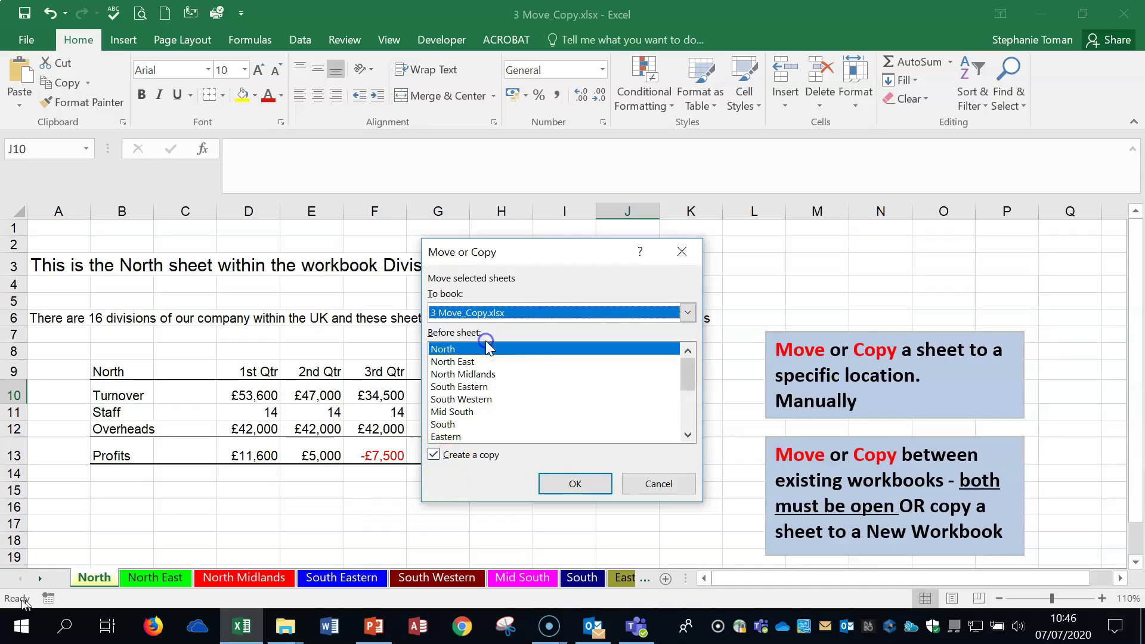
{"action": "left_click", "coordinate": [485, 315]}
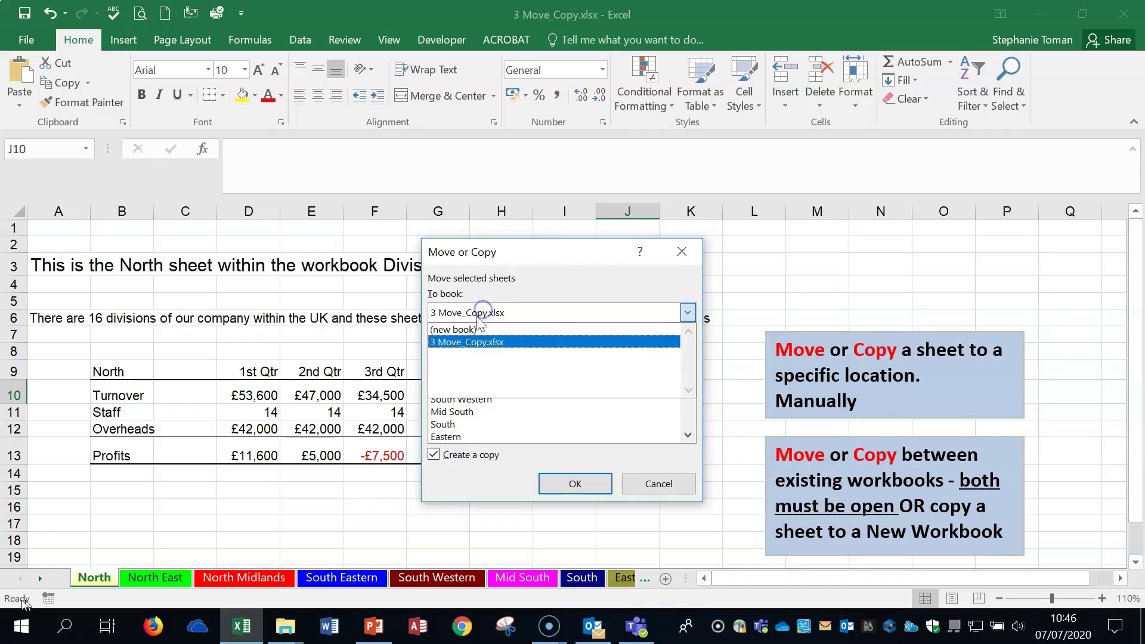
{"action": "left_click", "coordinate": [469, 327]}
Copy North into the new workbook Book1, minimize Book1, and return to 3 Move_Copy.xlsx
{"action": "left_click", "coordinate": [577, 484]}
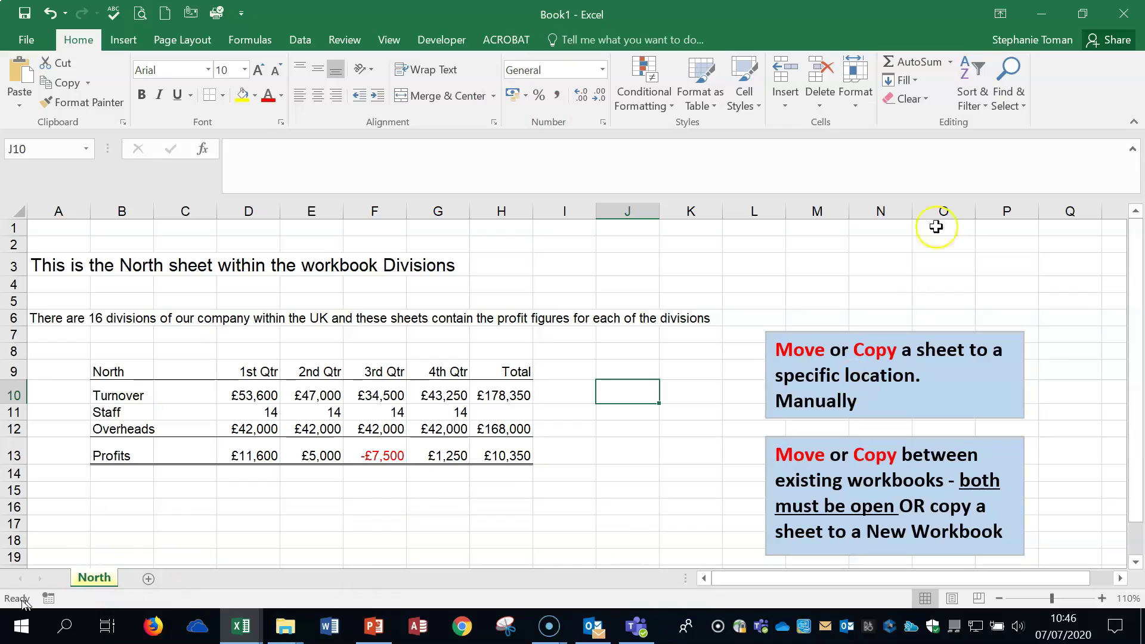
{"action": "left_click", "coordinate": [1043, 13]}
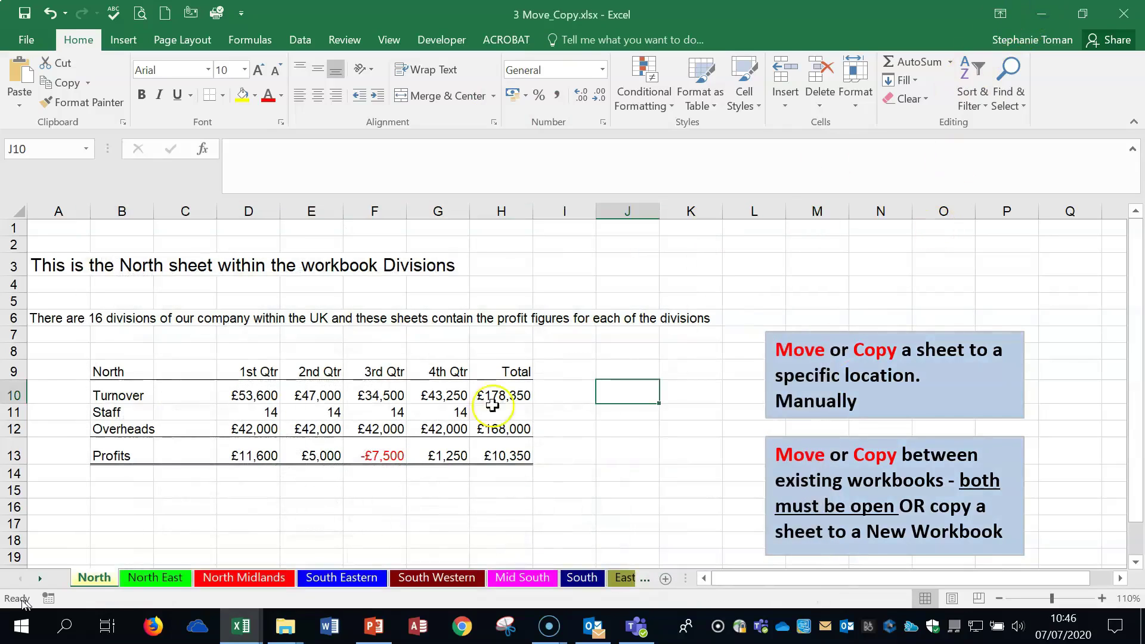
{"action": "left_click", "coordinate": [89, 583]}
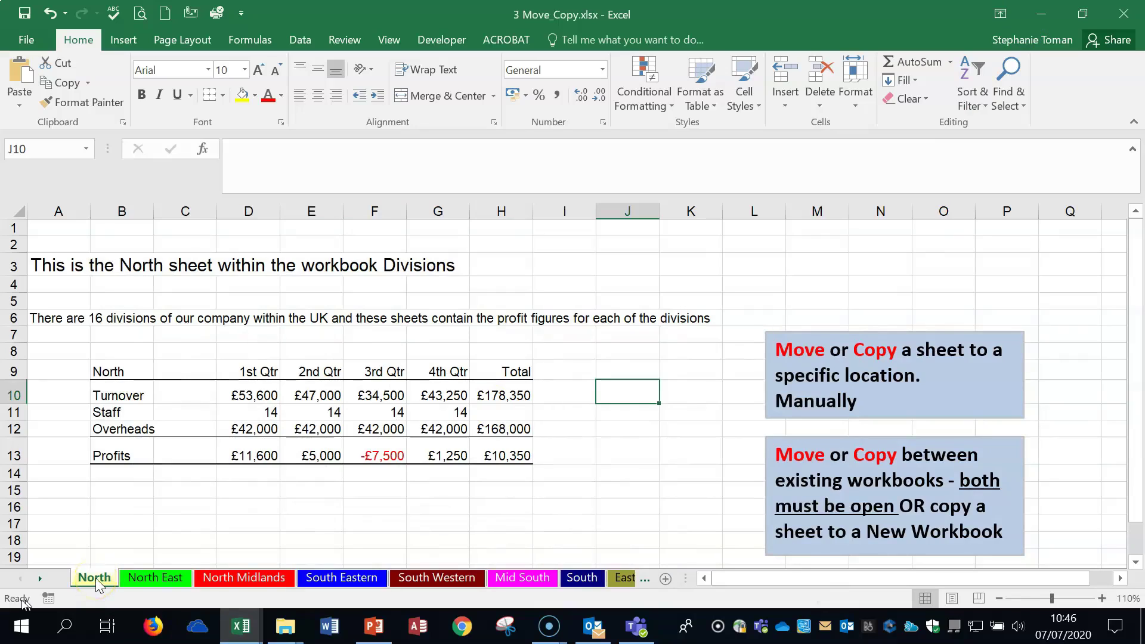
Ctrl+drag the North tab to place copies right after the original sheet
{"action": "left_click", "coordinate": [96, 580]}
{"action": "left_click_drag", "start_coordinate": [103, 580], "coordinate": [257, 578]}
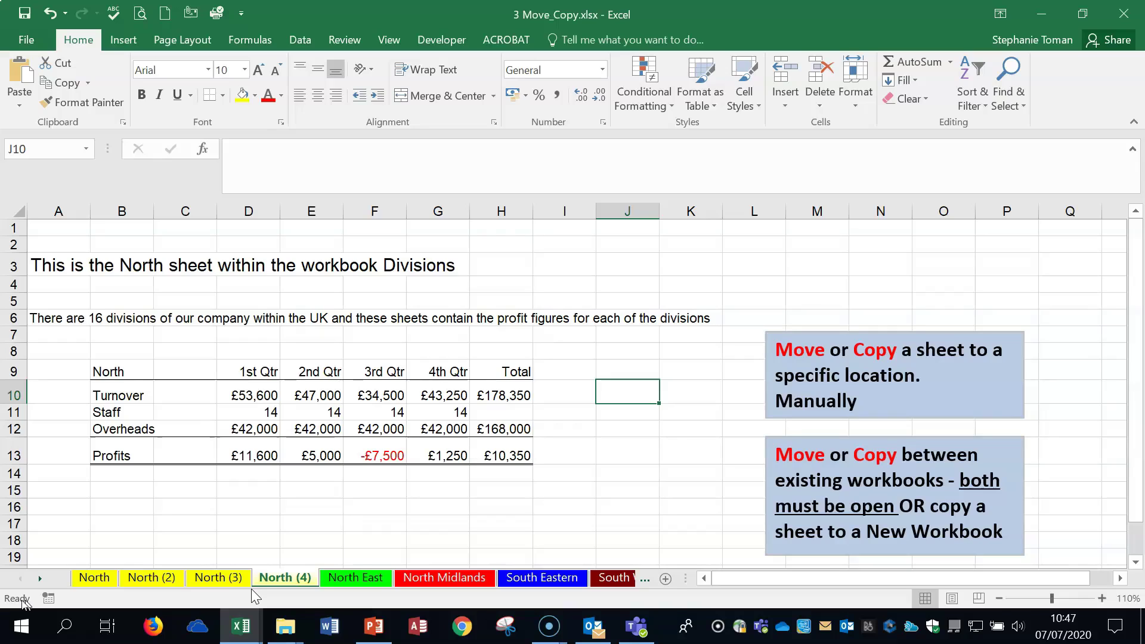
{"action": "left_click", "coordinate": [99, 579]}
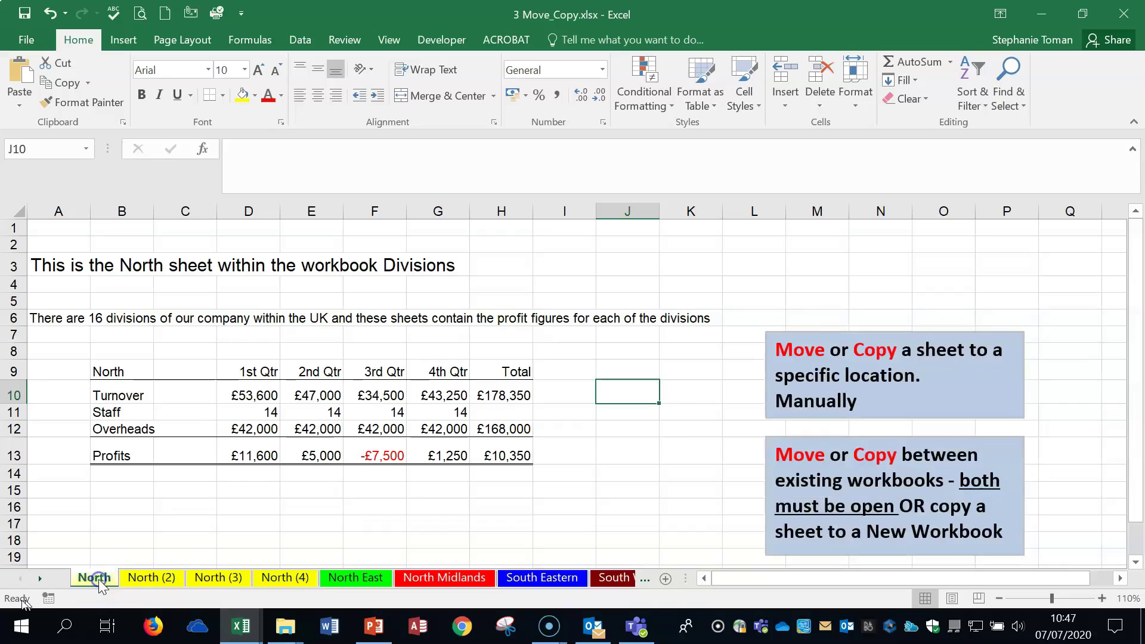
{"action": "left_click", "coordinate": [158, 583]}
{"action": "left_click", "coordinate": [84, 576]}
Click back and forth through the North, North (2) and North (3) tabs to check the copies
{"action": "left_click", "coordinate": [156, 579]}
{"action": "left_click", "coordinate": [216, 577], "text": "ctrl"}
{"action": "left_click", "coordinate": [91, 579]}
{"action": "left_click", "coordinate": [153, 579]}
{"action": "left_click", "coordinate": [214, 579]}
{"action": "left_click", "coordinate": [101, 576]}
{"action": "left_click", "coordinate": [154, 579]}
{"action": "left_click", "coordinate": [210, 578]}
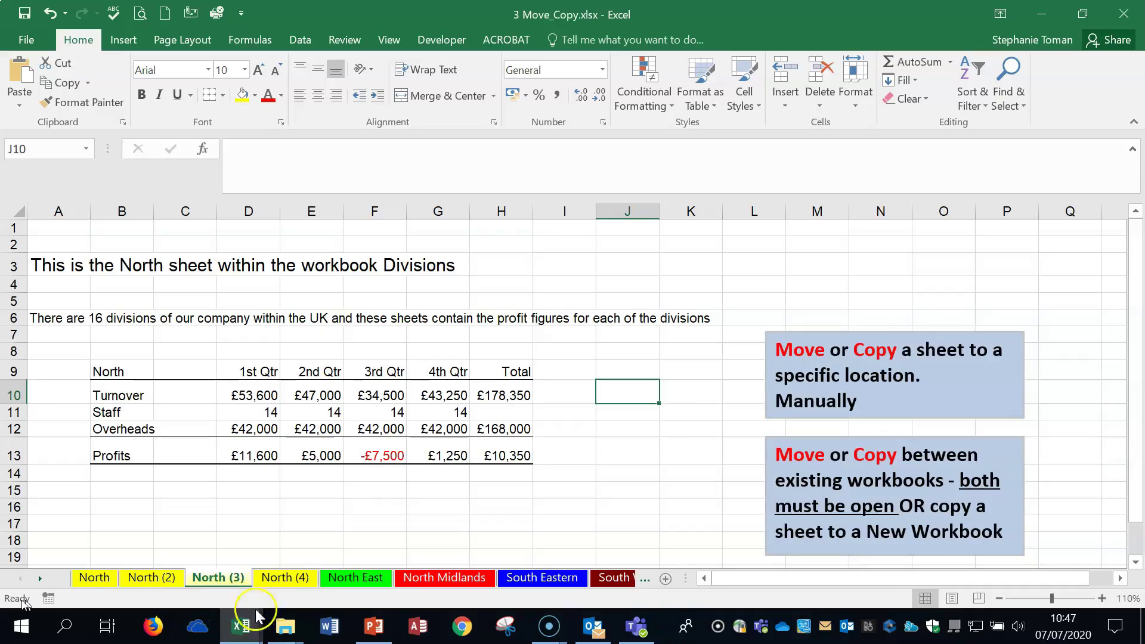
Delete the North (4) sheet, confirming the permanent deletion
{"action": "left_click", "coordinate": [280, 579]}
{"action": "right_click", "coordinate": [283, 580]}
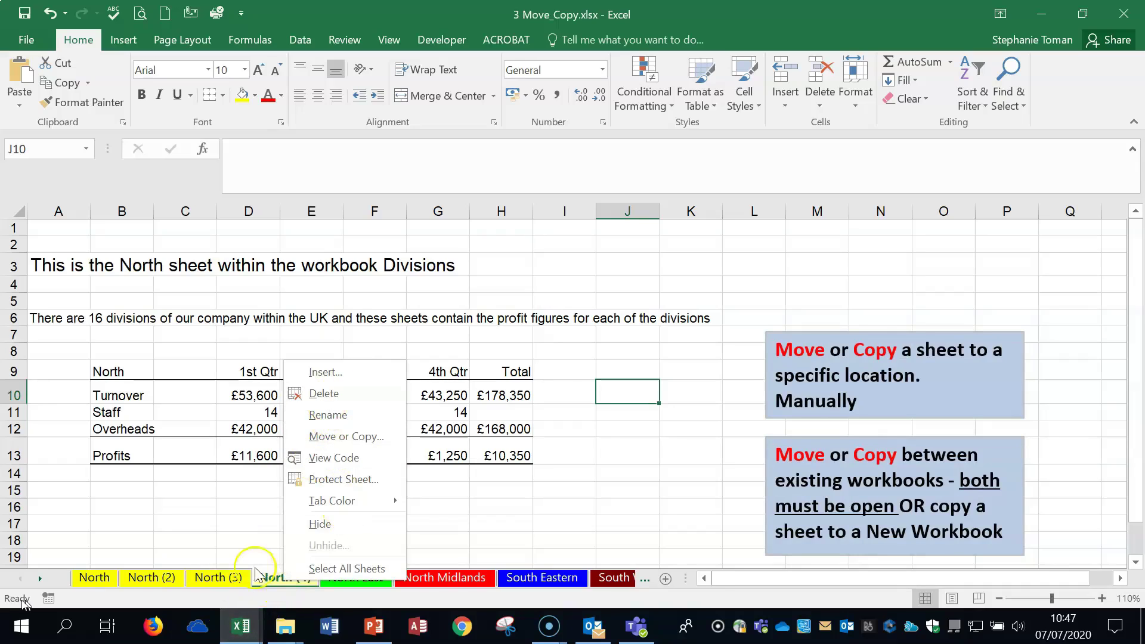
{"action": "left_click", "coordinate": [151, 582]}
{"action": "left_click", "coordinate": [278, 580]}
{"action": "right_click", "coordinate": [277, 578]}
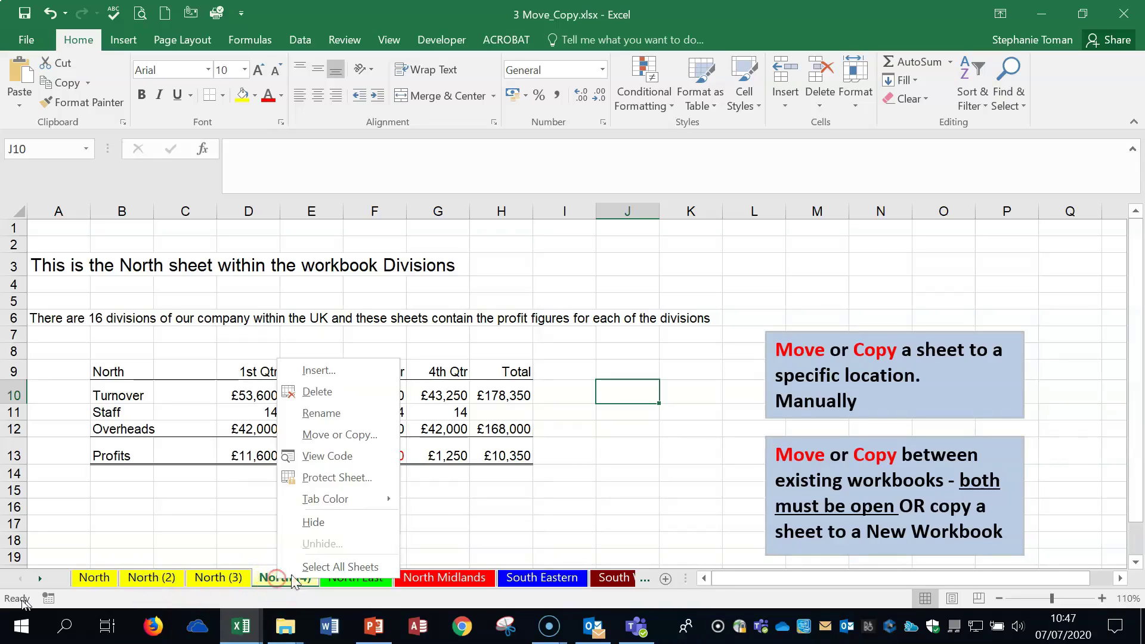
{"action": "left_click", "coordinate": [320, 394]}
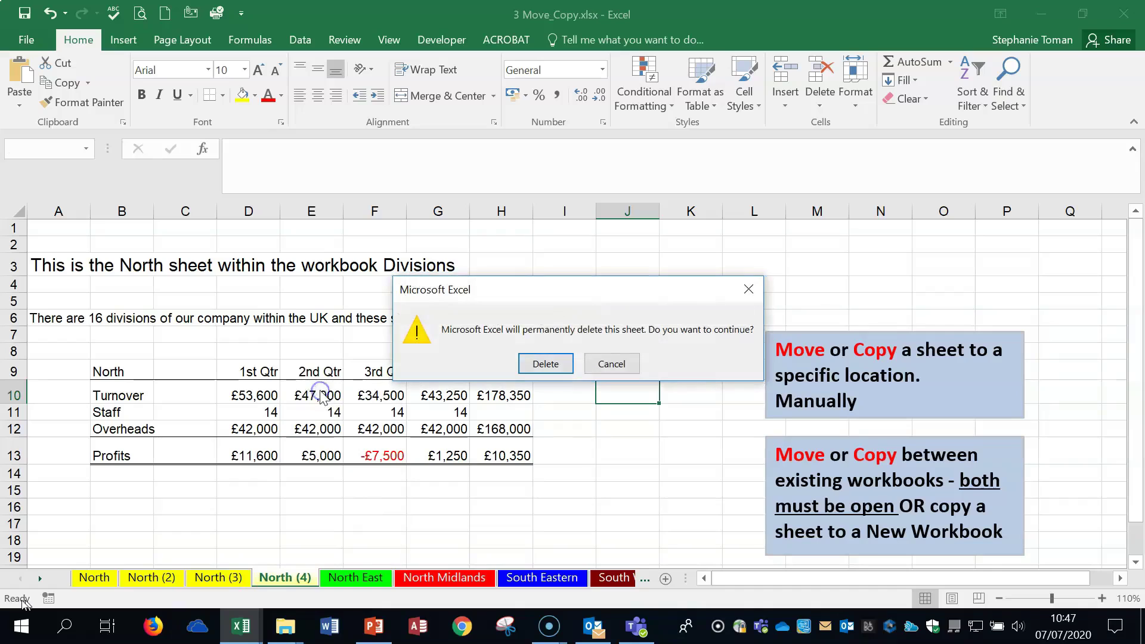
{"action": "left_click", "coordinate": [544, 363]}
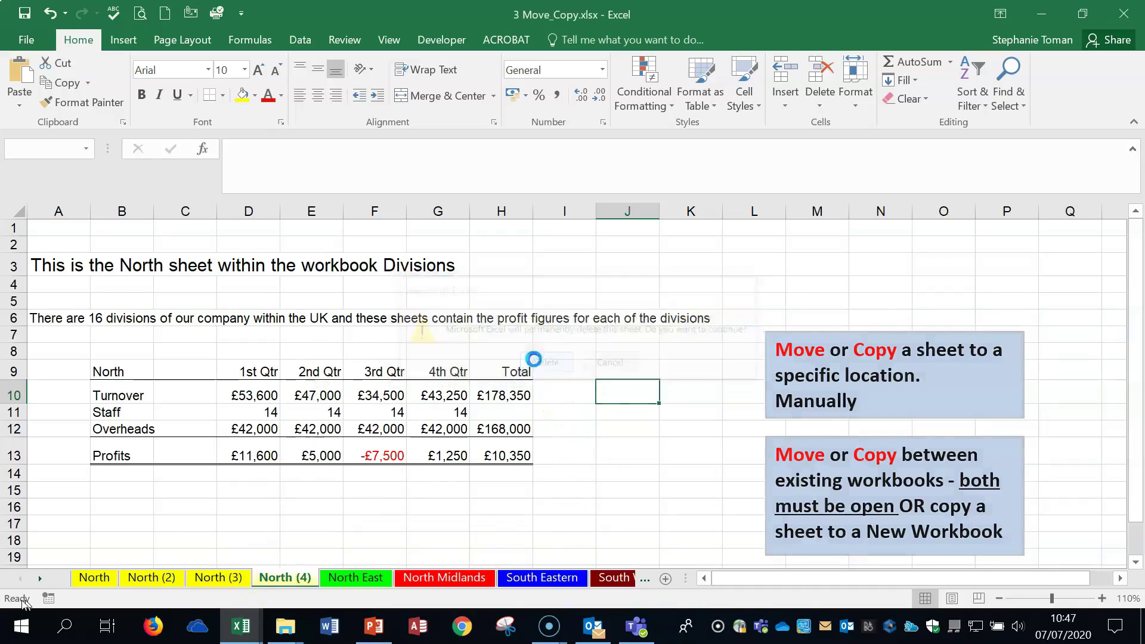
Delete North (2) and the remaining extra North copy, confirming each deletion
{"action": "right_click", "coordinate": [167, 578]}
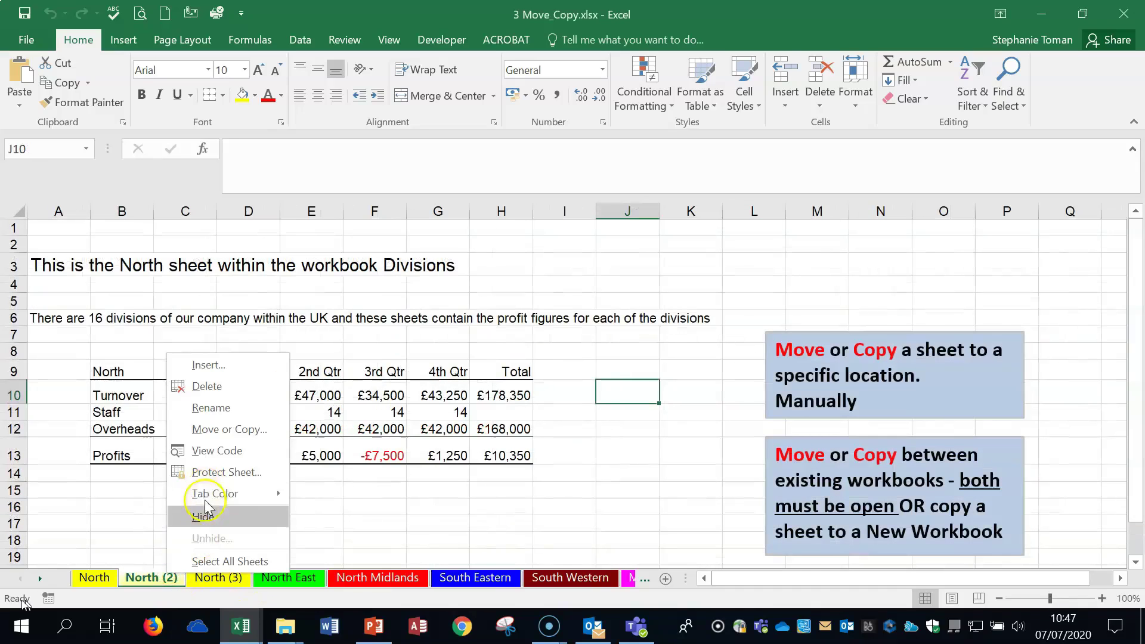
{"action": "left_click", "coordinate": [203, 386]}
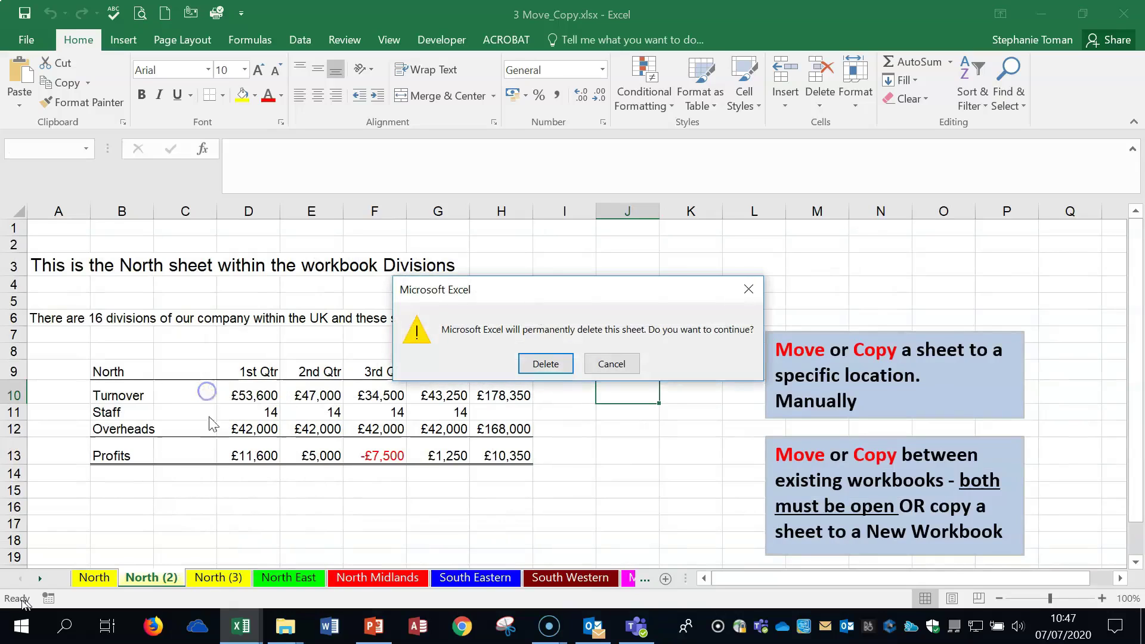
{"action": "left_click", "coordinate": [546, 363]}
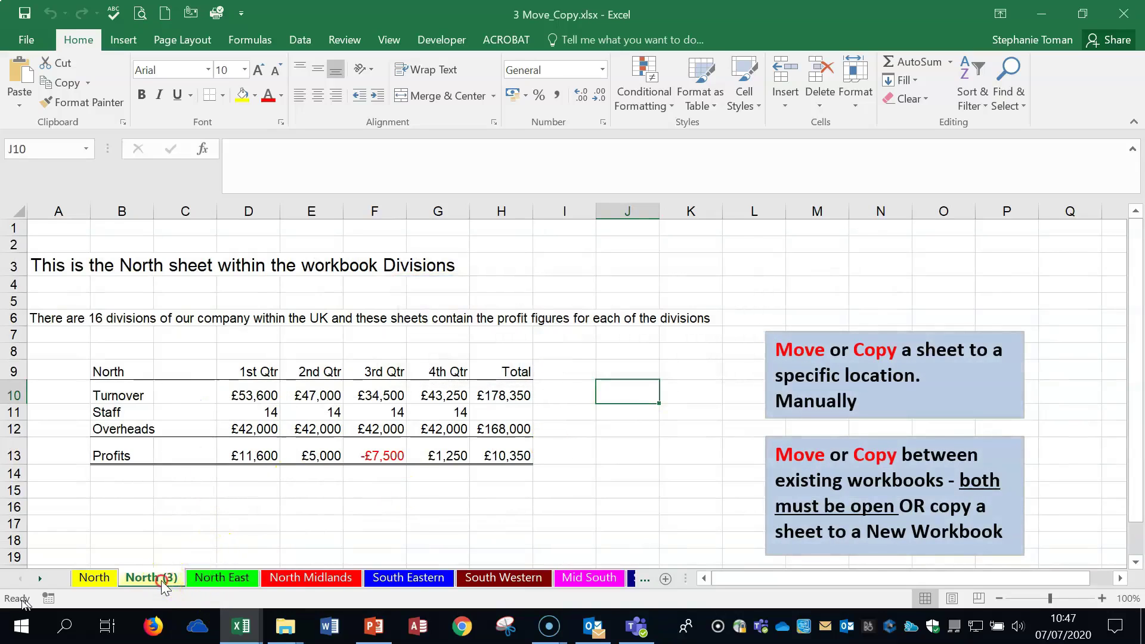
{"action": "right_click", "coordinate": [162, 577]}
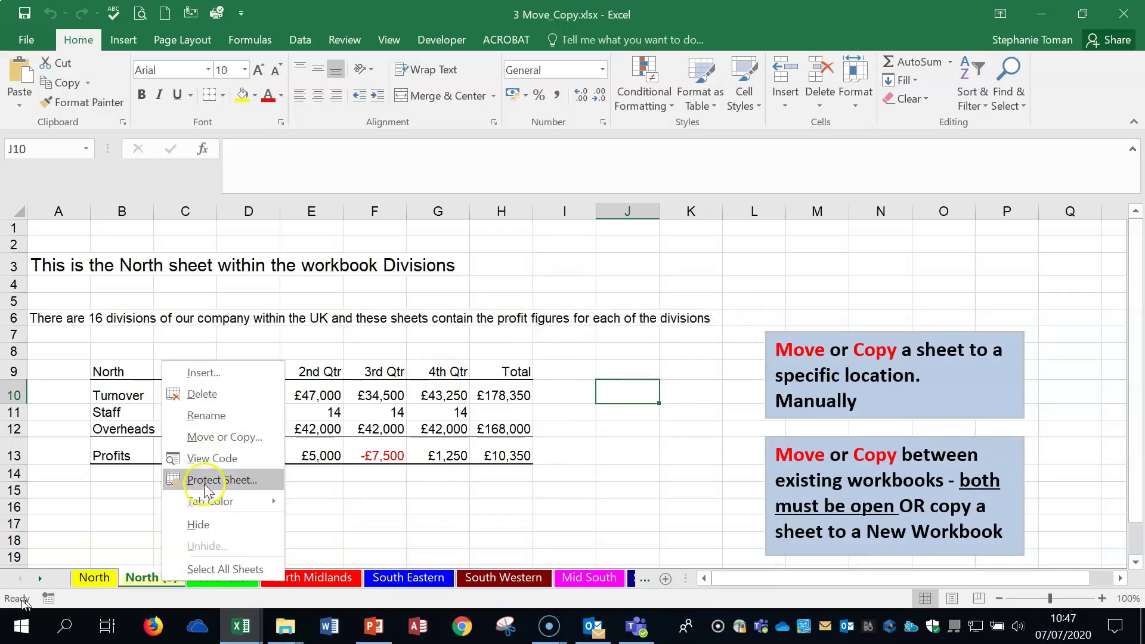
{"action": "left_click", "coordinate": [219, 397]}
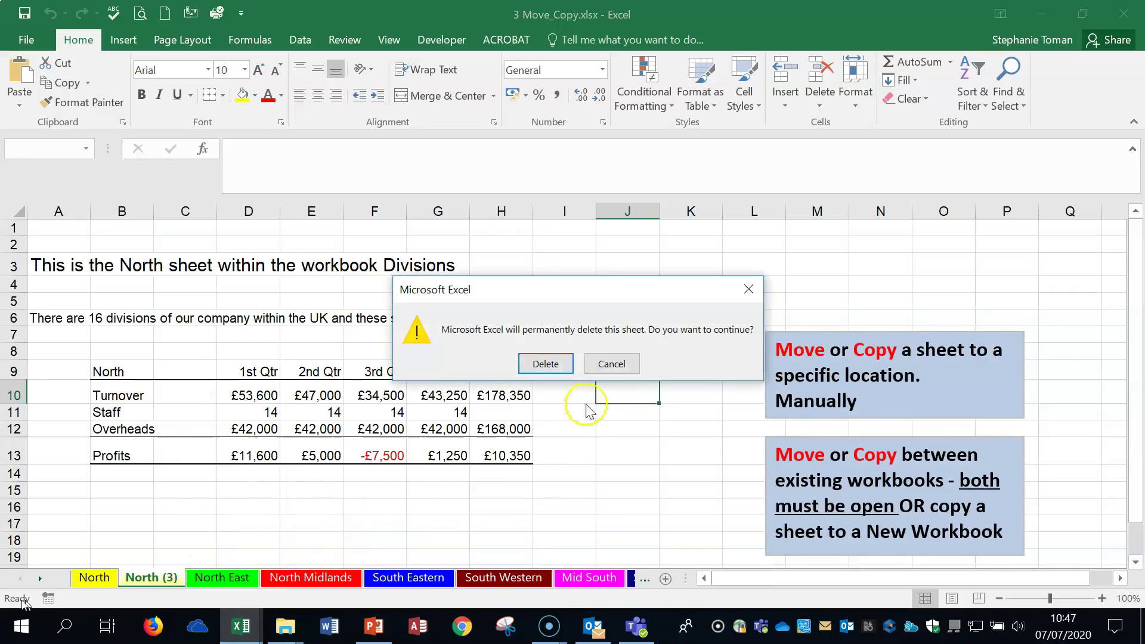
{"action": "left_click", "coordinate": [546, 362]}
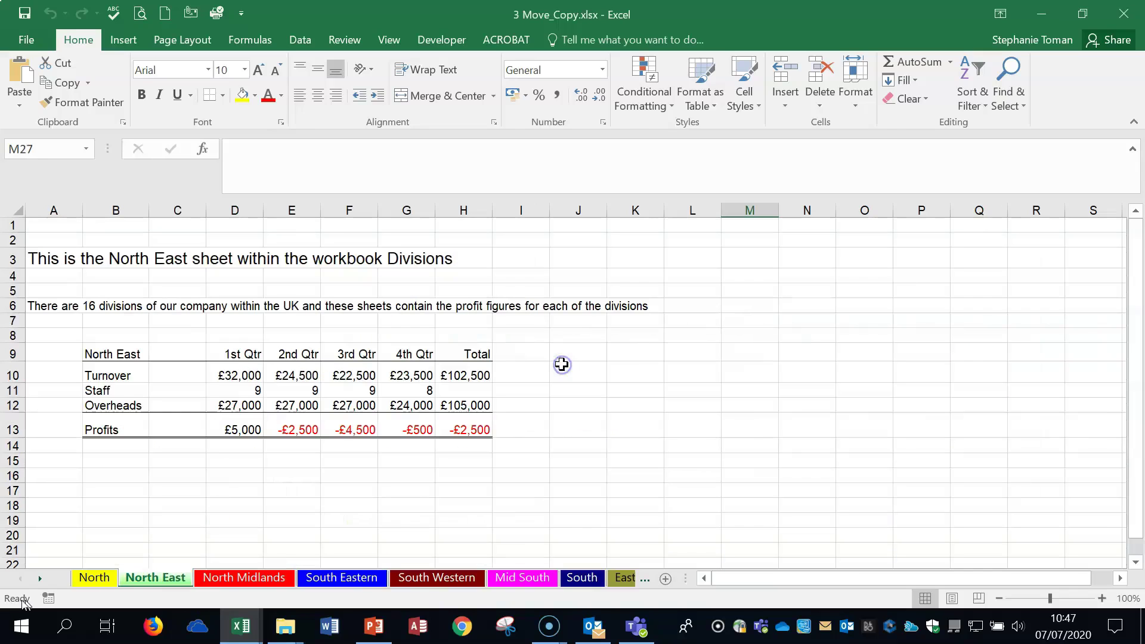
Minimize Excel and open 2 Paste Special.xlsx from the workbook folder
{"action": "right_click", "coordinate": [143, 579]}
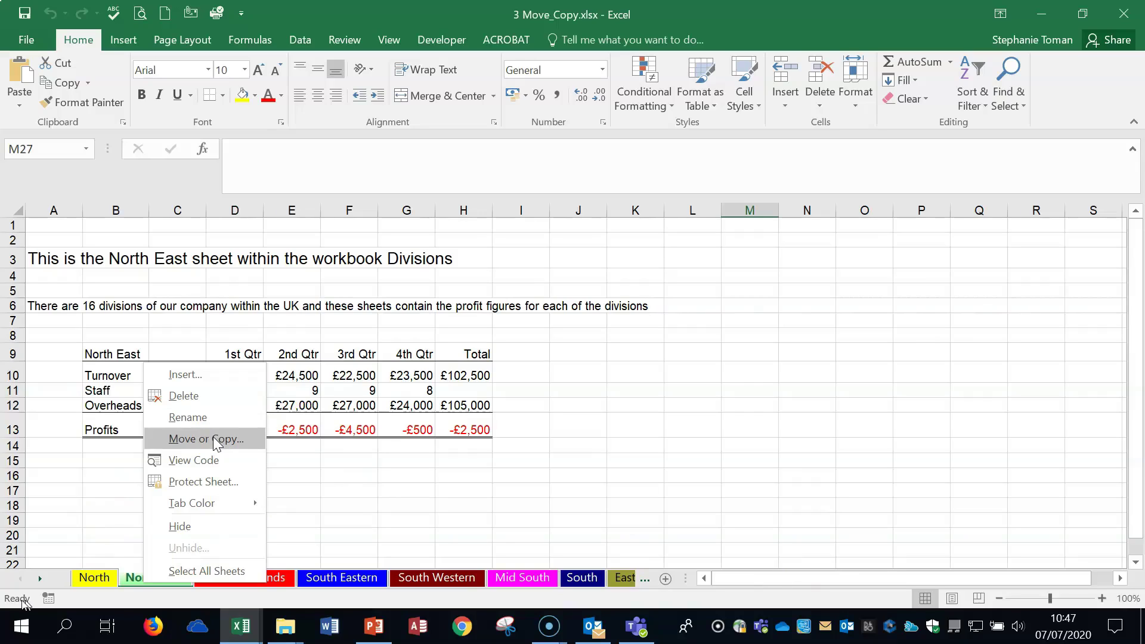
{"action": "left_click", "coordinate": [1039, 13]}
{"action": "left_click", "coordinate": [1039, 13]}
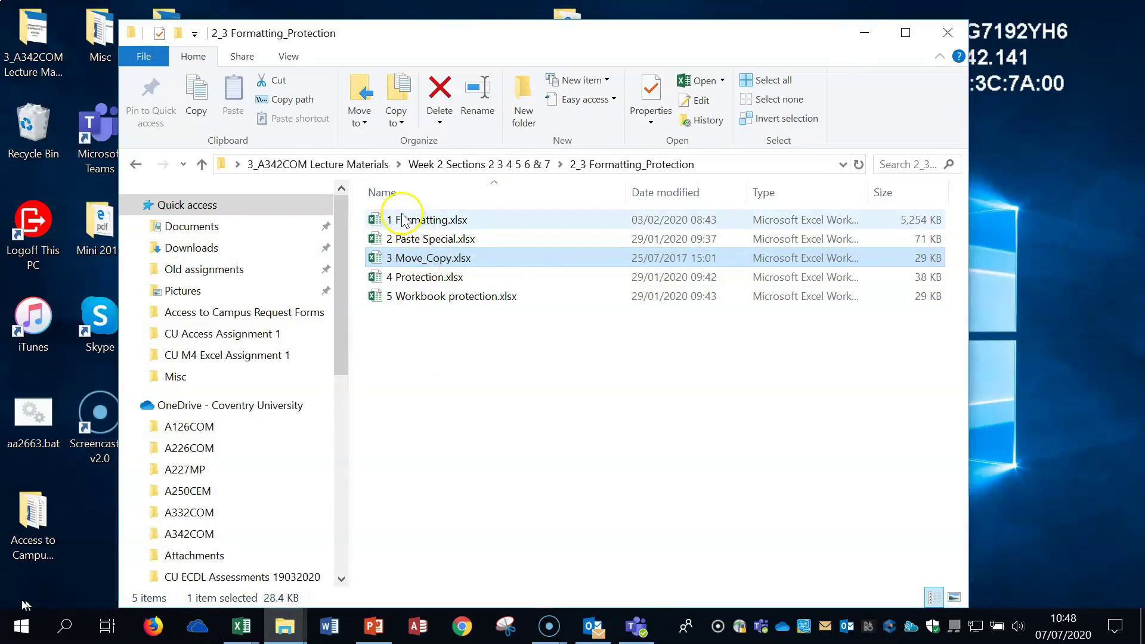
{"action": "double_click", "coordinate": [429, 239]}
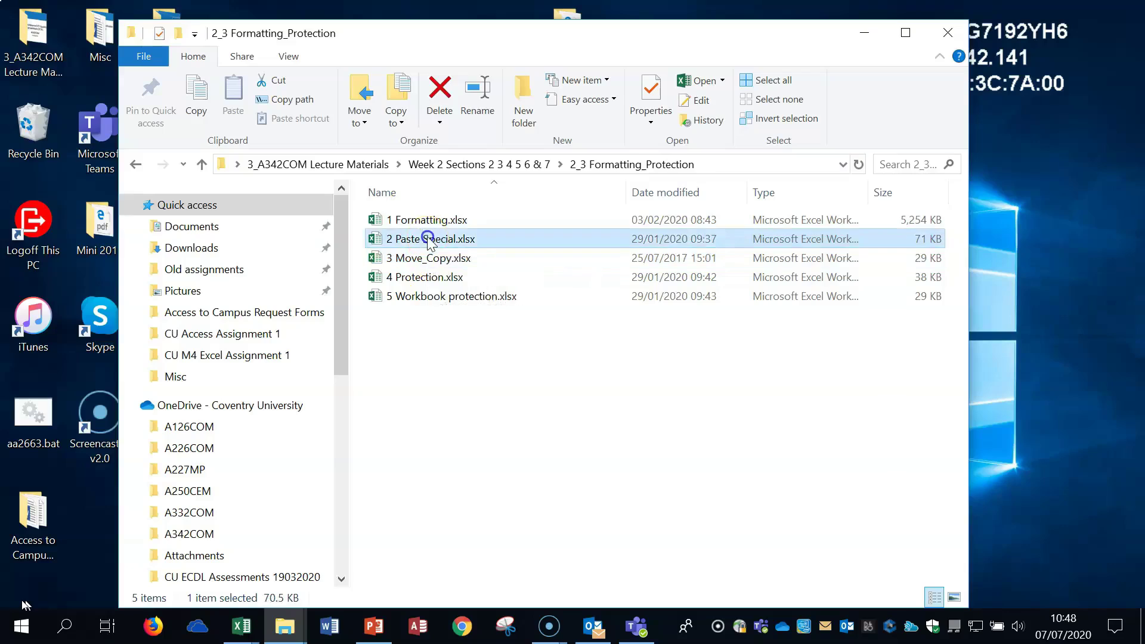
Zoom the Paste Special sheet from 140% to 120%, then switch to the 3 Move_Copy.xlsx window
{"action": "key", "text": "ctrl+alt+v"}
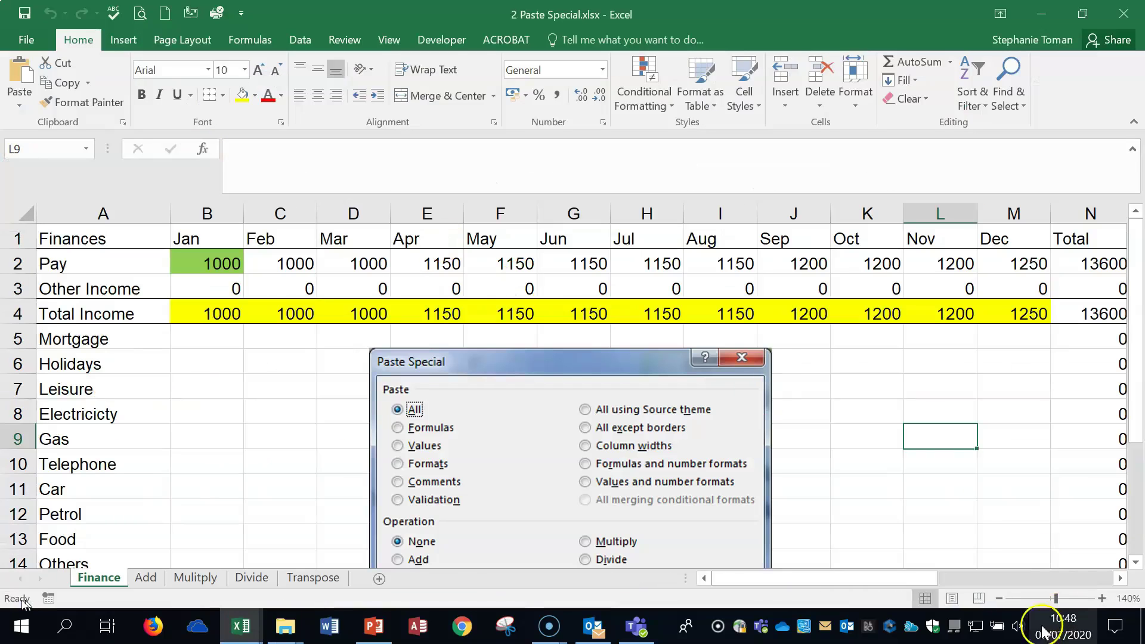
{"action": "left_click", "coordinate": [999, 598]}
{"action": "left_click", "coordinate": [999, 599]}
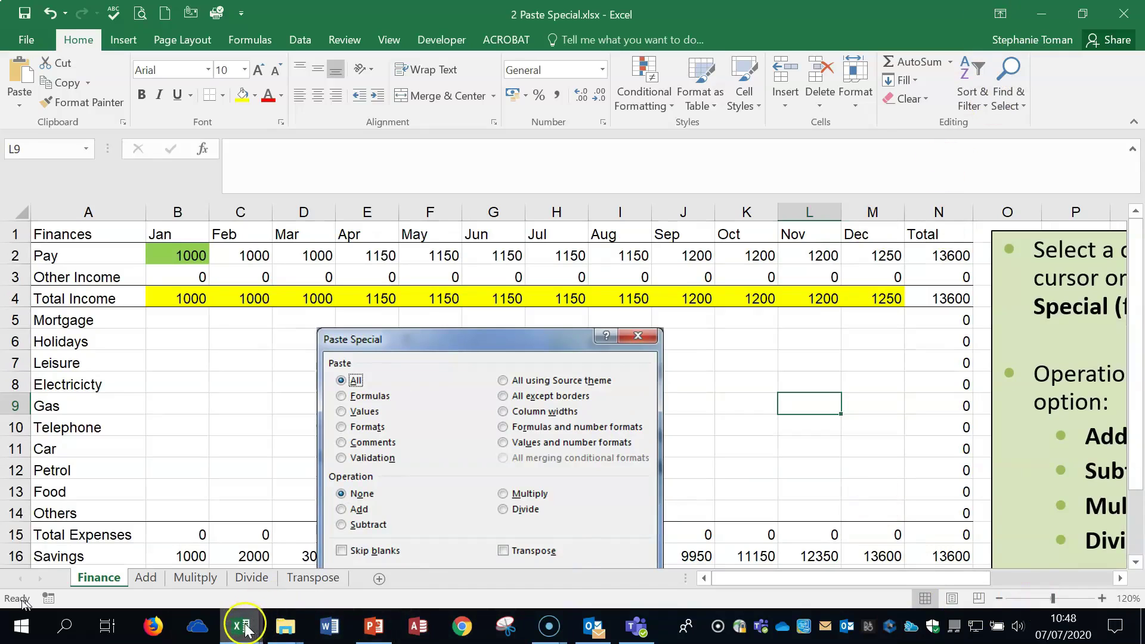
{"action": "mouse_move", "coordinate": [252, 627]}
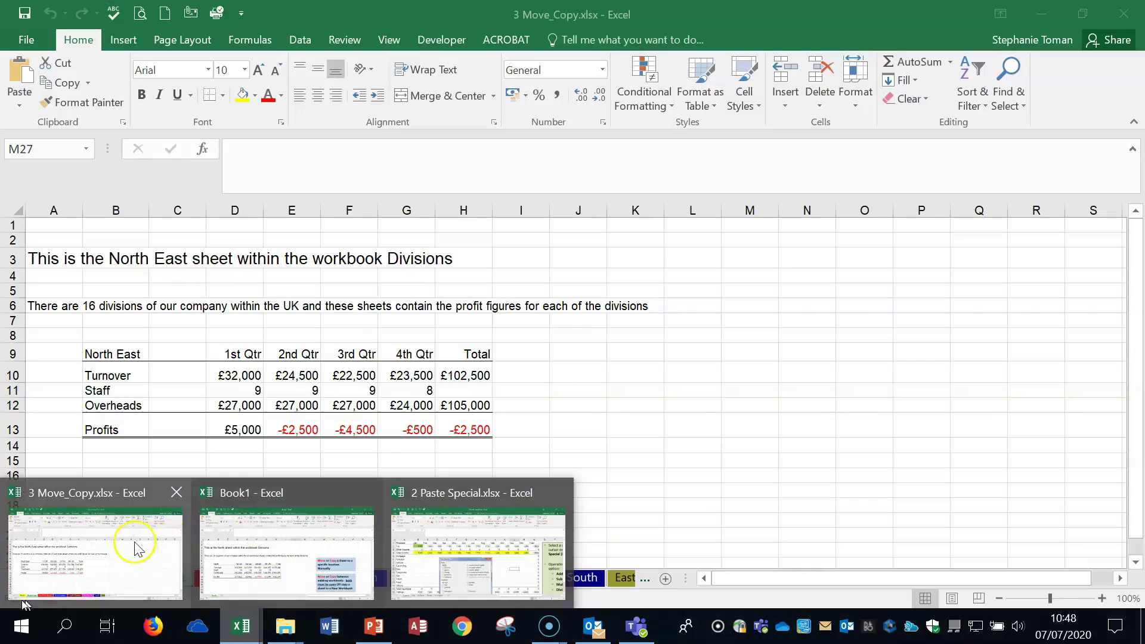
{"action": "left_click", "coordinate": [133, 545]}
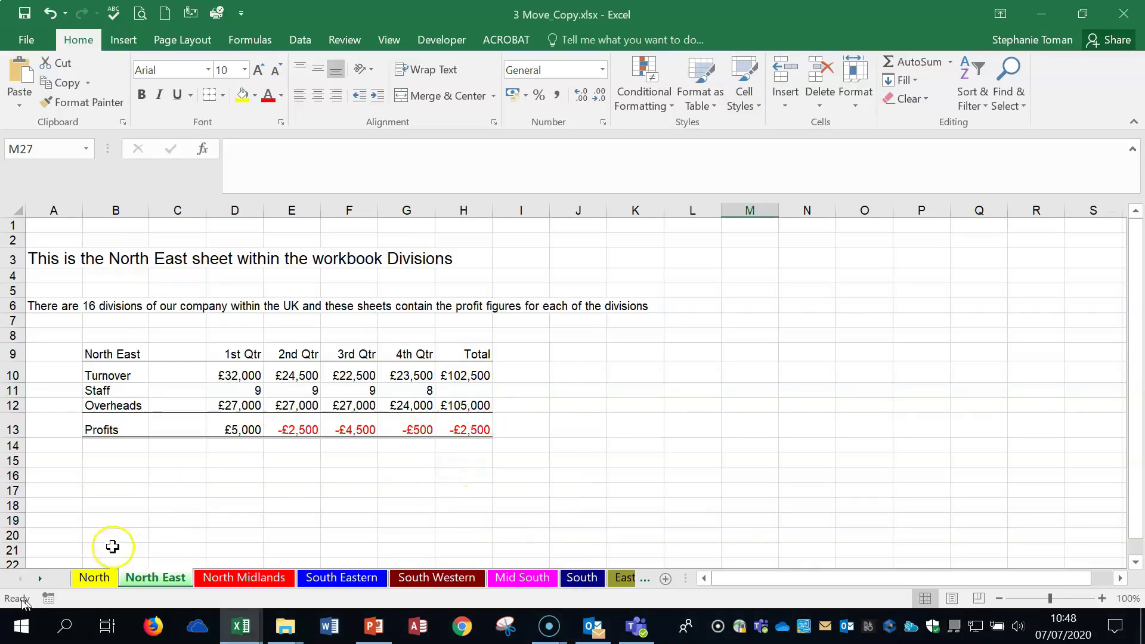
Open Move or Copy for the North sheet with Create a copy ticked
{"action": "right_click", "coordinate": [95, 579]}
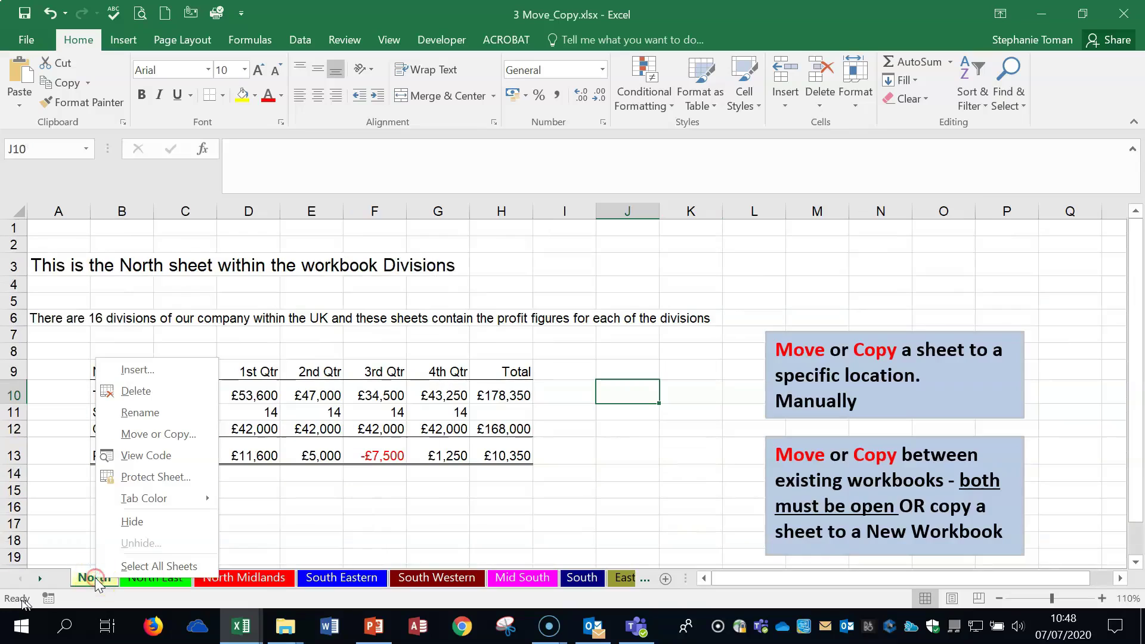
{"action": "left_click", "coordinate": [146, 434]}
{"action": "left_click", "coordinate": [19, 504]}
{"action": "left_click_drag", "start_coordinate": [183, 301], "coordinate": [600, 142]}
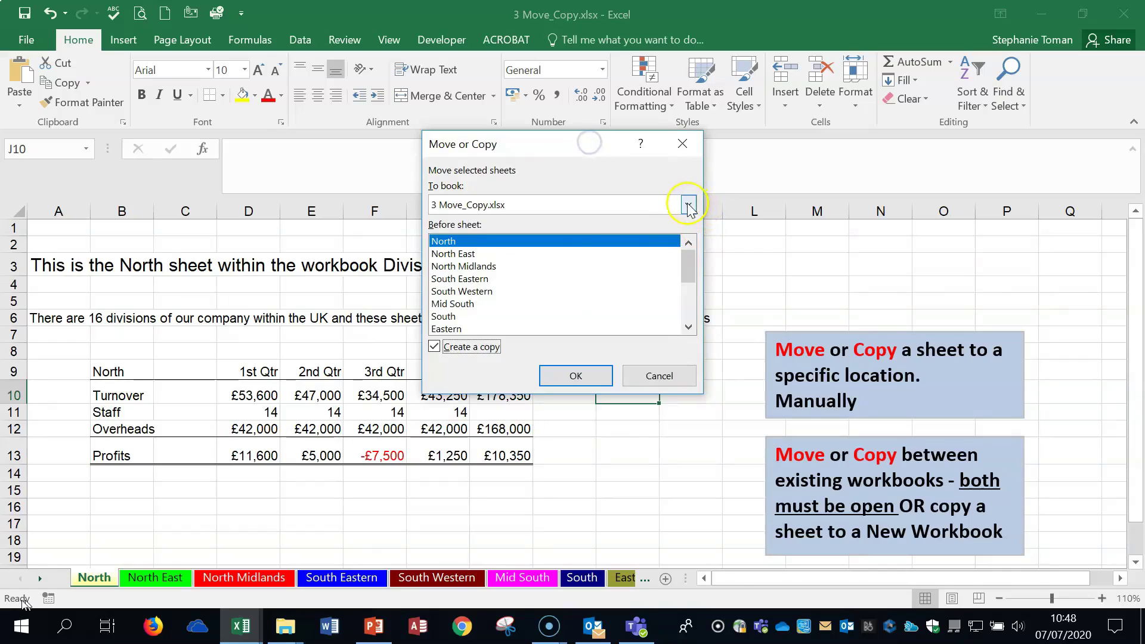
Browse the To book list, choosing 2 Paste Special.xlsx and then pointing at Book1
{"action": "left_click", "coordinate": [688, 205]}
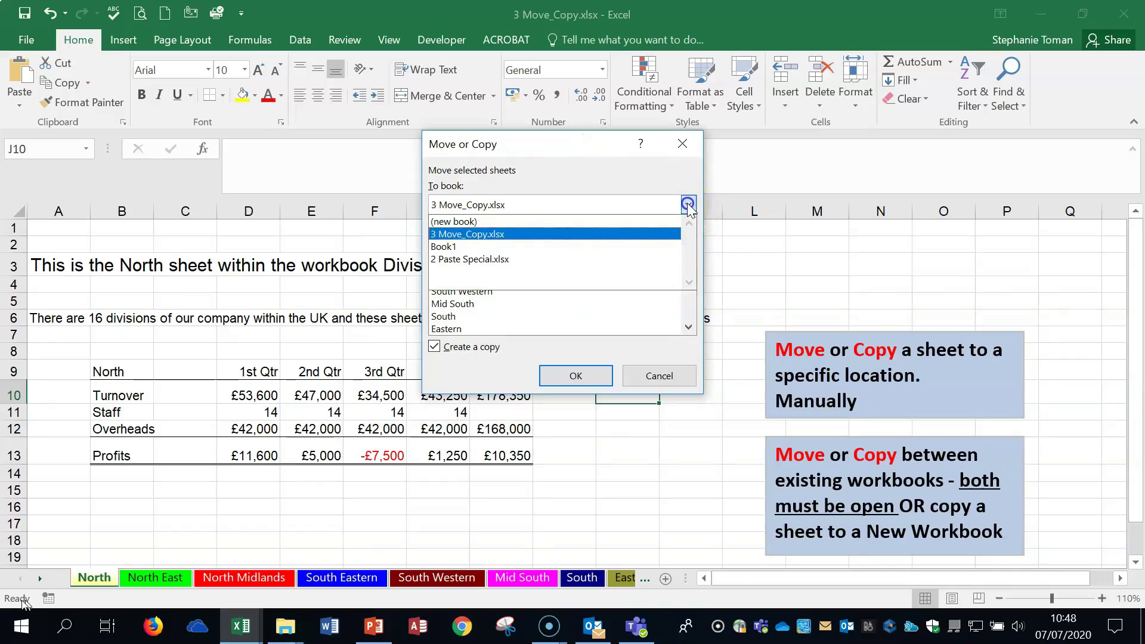
{"action": "left_click", "coordinate": [501, 260]}
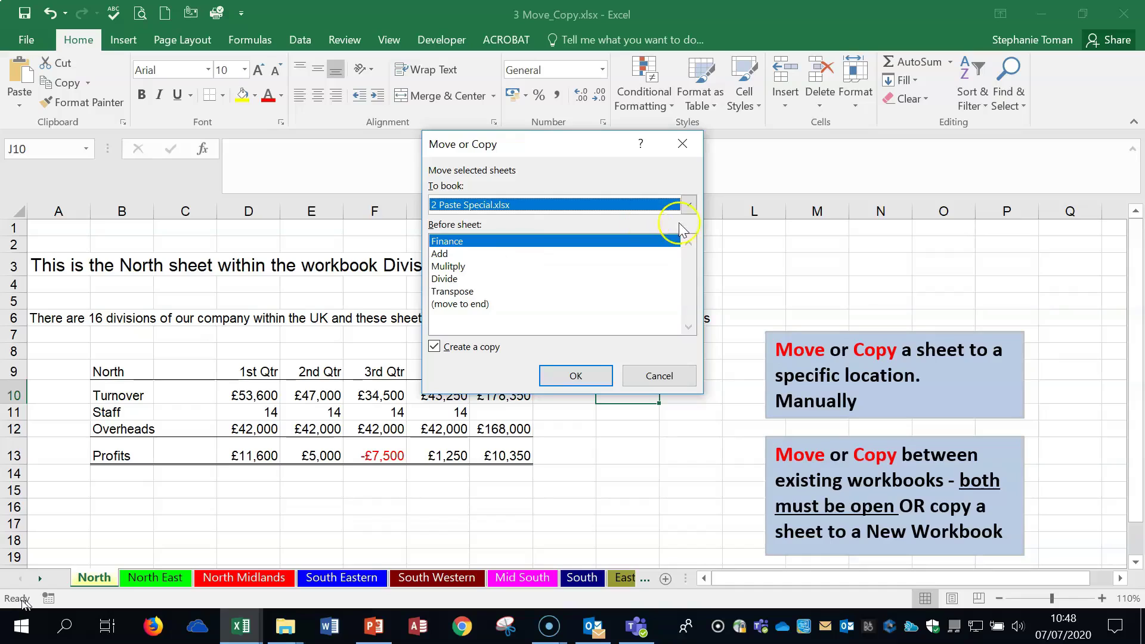
{"action": "left_click", "coordinate": [688, 205]}
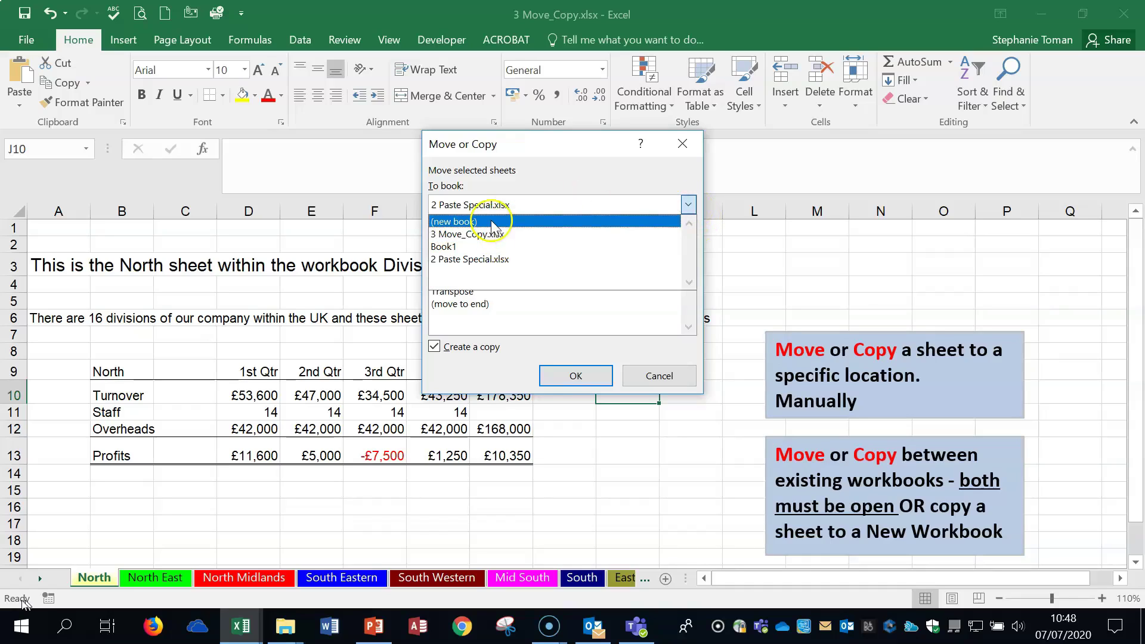
{"action": "left_click", "coordinate": [475, 250]}
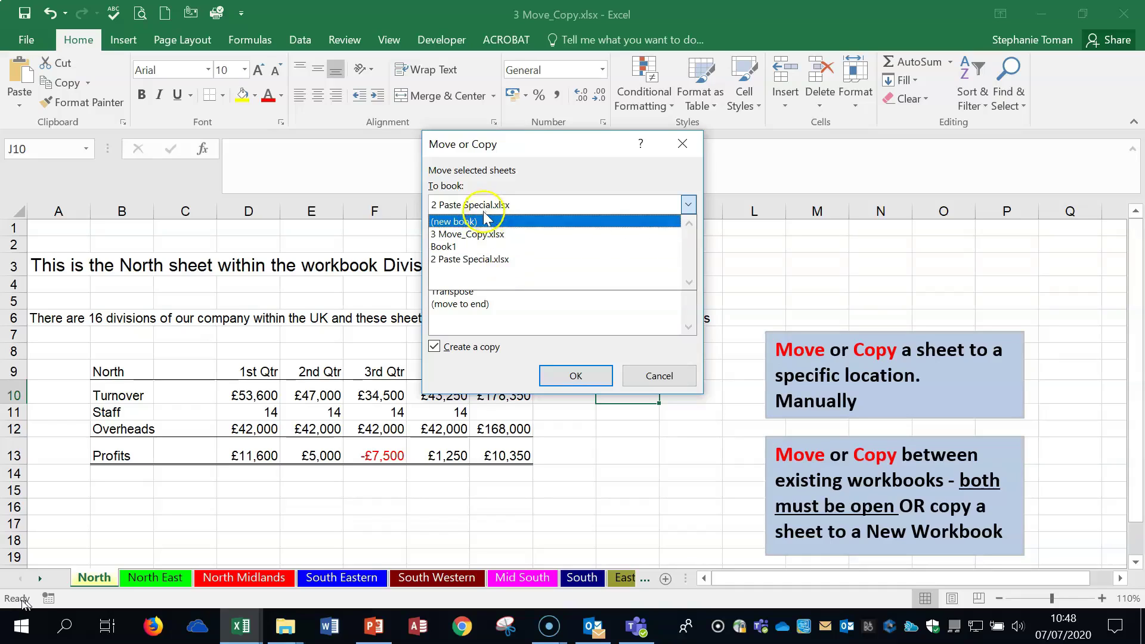
Cancel the copy, select cells I14, J15, K17, K11 and J13, then close 3 Move_Copy.xlsx without saving
{"action": "left_click", "coordinate": [652, 379]}
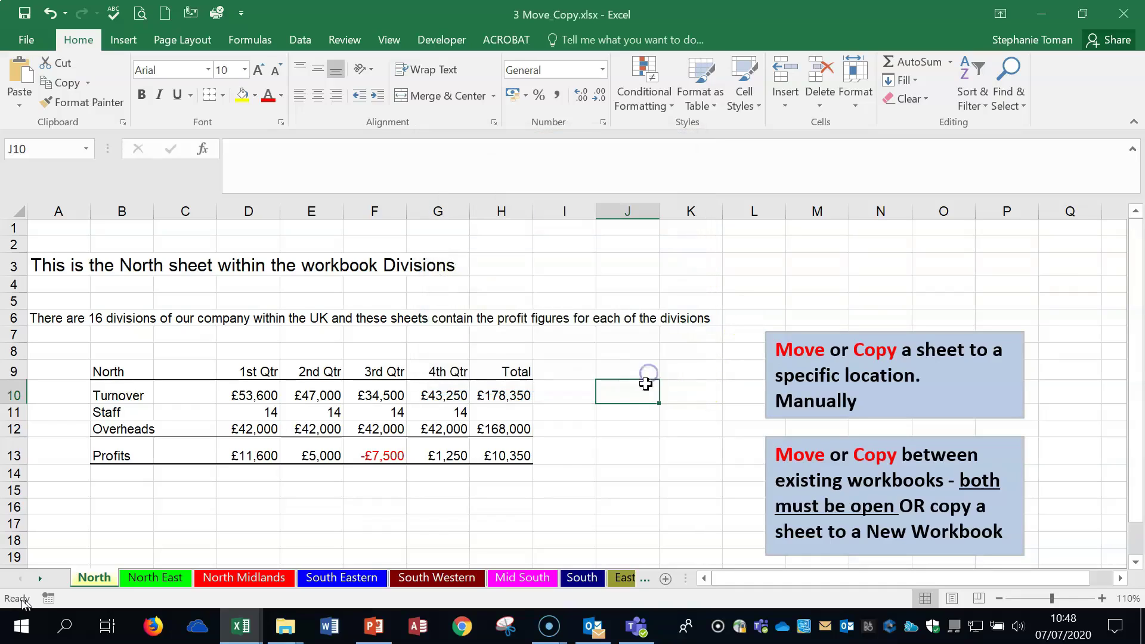
{"action": "left_click", "coordinate": [588, 476]}
{"action": "left_click", "coordinate": [650, 487]}
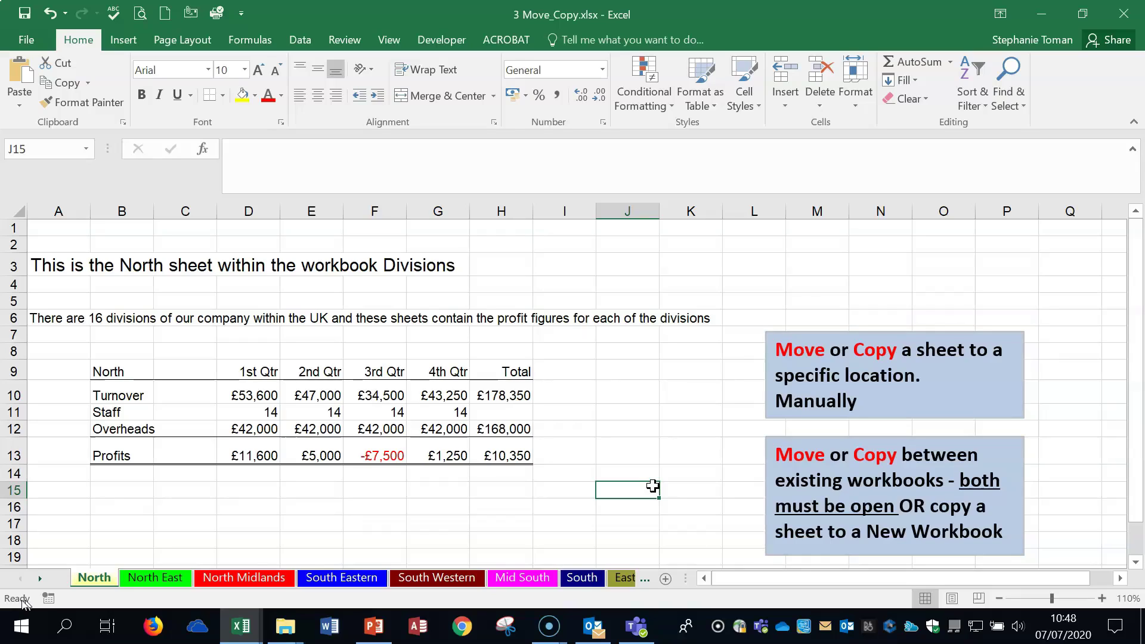
{"action": "left_click", "coordinate": [679, 520]}
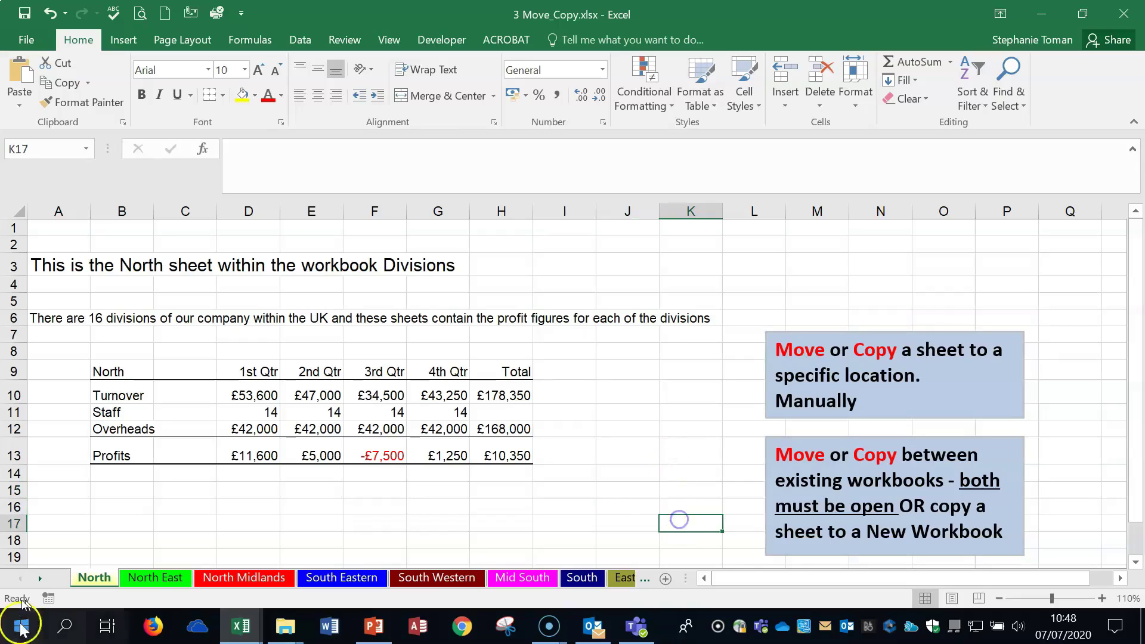
{"action": "left_click", "coordinate": [666, 412]}
{"action": "left_click", "coordinate": [614, 450]}
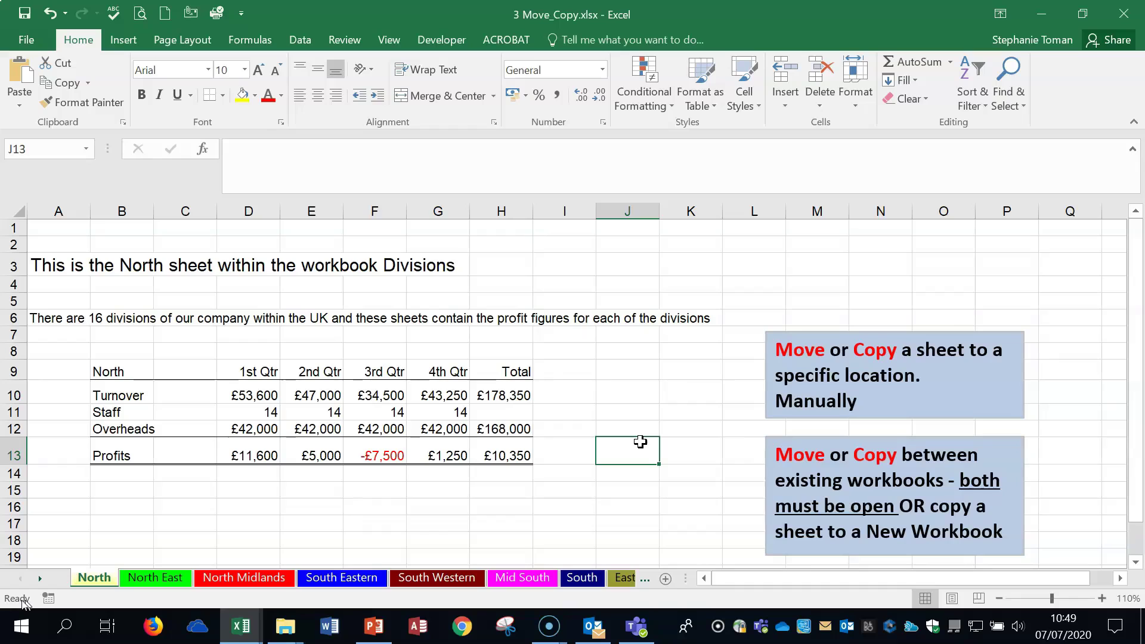
{"action": "left_click", "coordinate": [1124, 14]}
{"action": "left_click", "coordinate": [573, 332]}
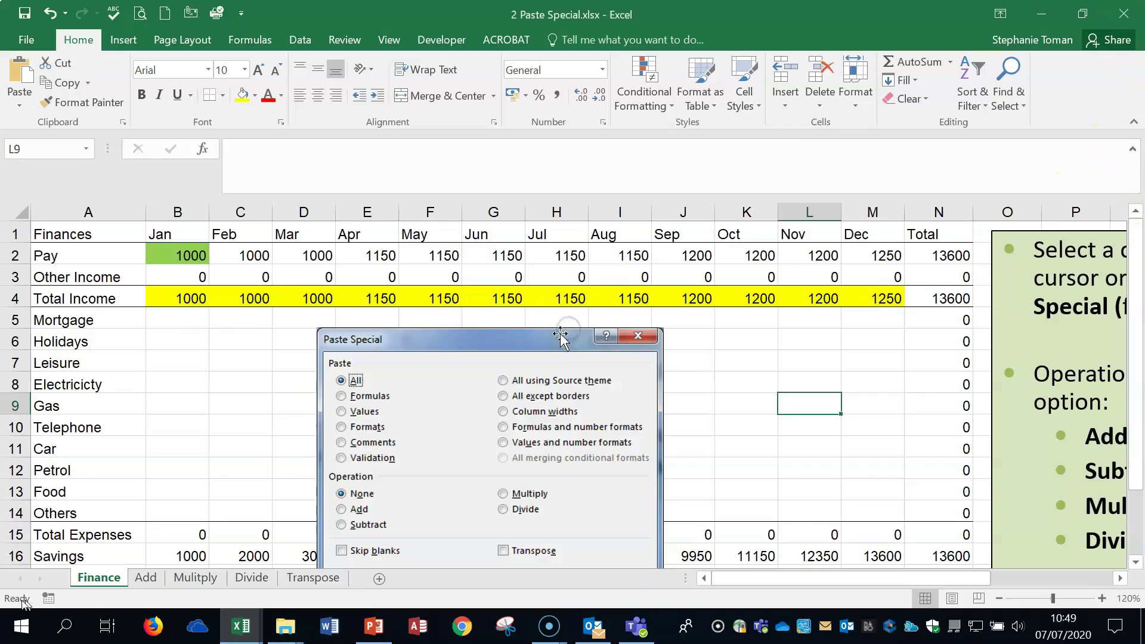
Close the 2 Paste Special.xlsx window and open 4 Protection.xlsx from File Explorer
{"action": "left_click", "coordinate": [1106, 21]}
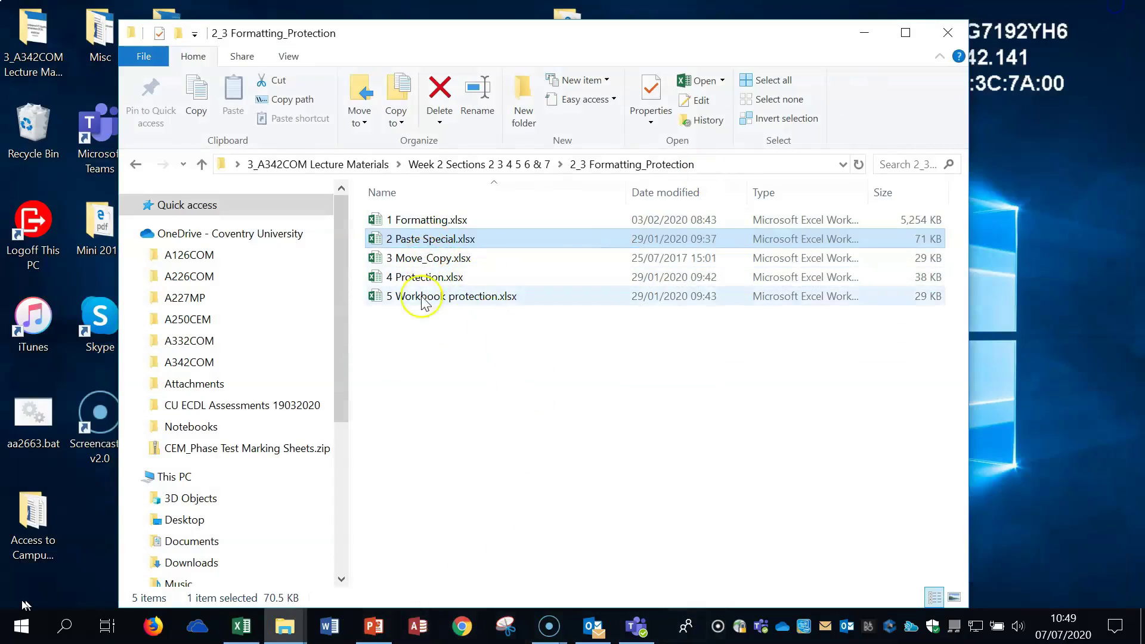
{"action": "double_click", "coordinate": [426, 278]}
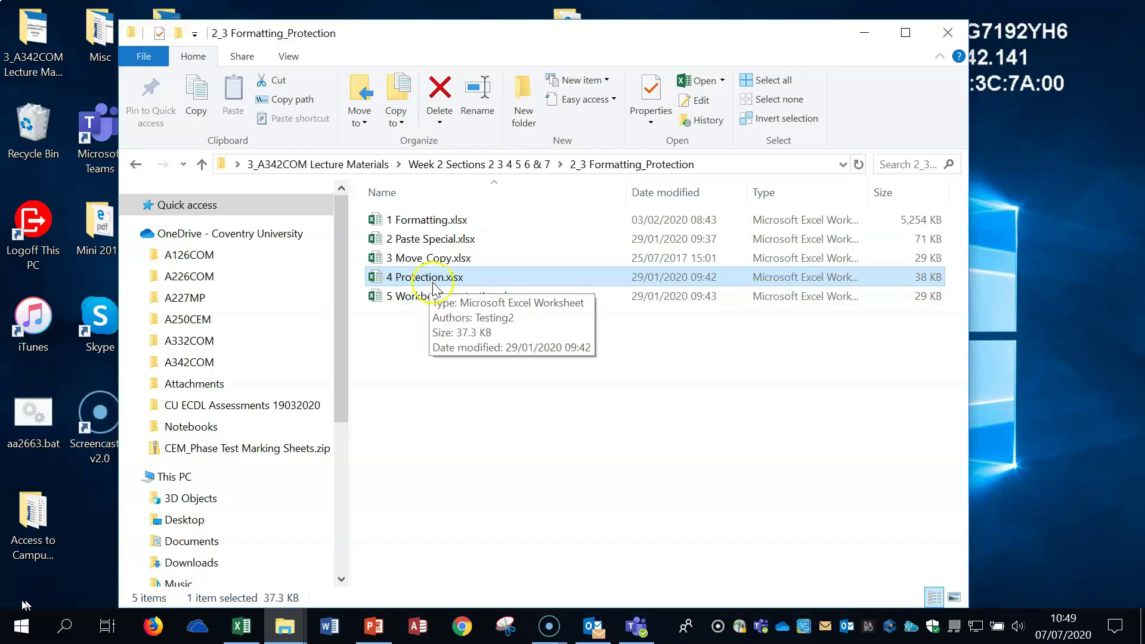
{"action": "left_click", "coordinate": [429, 303]}
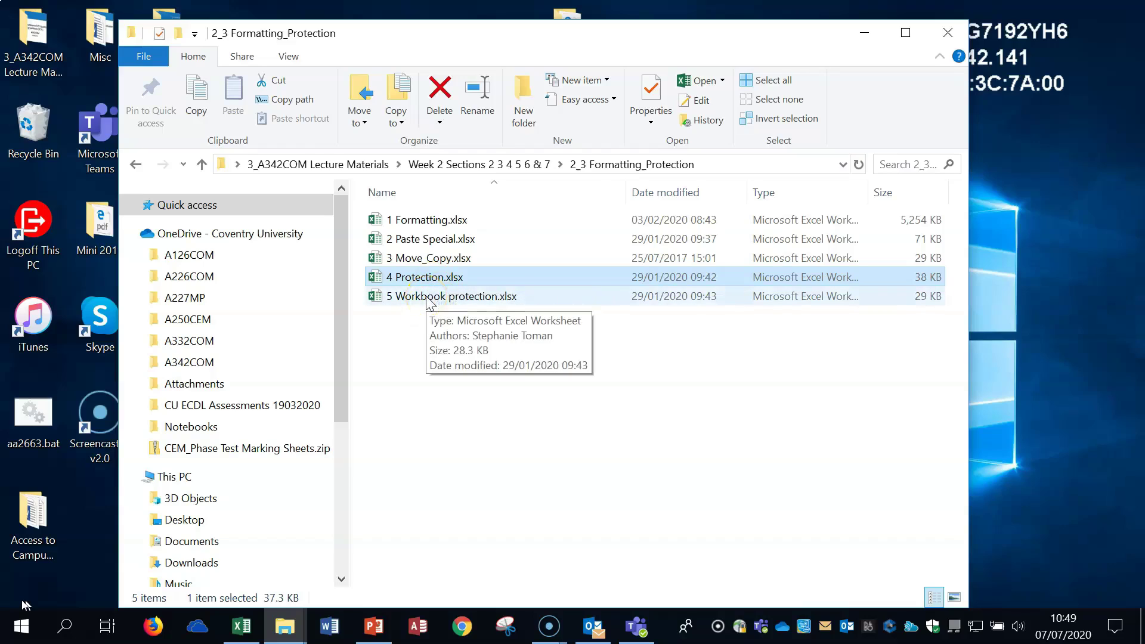